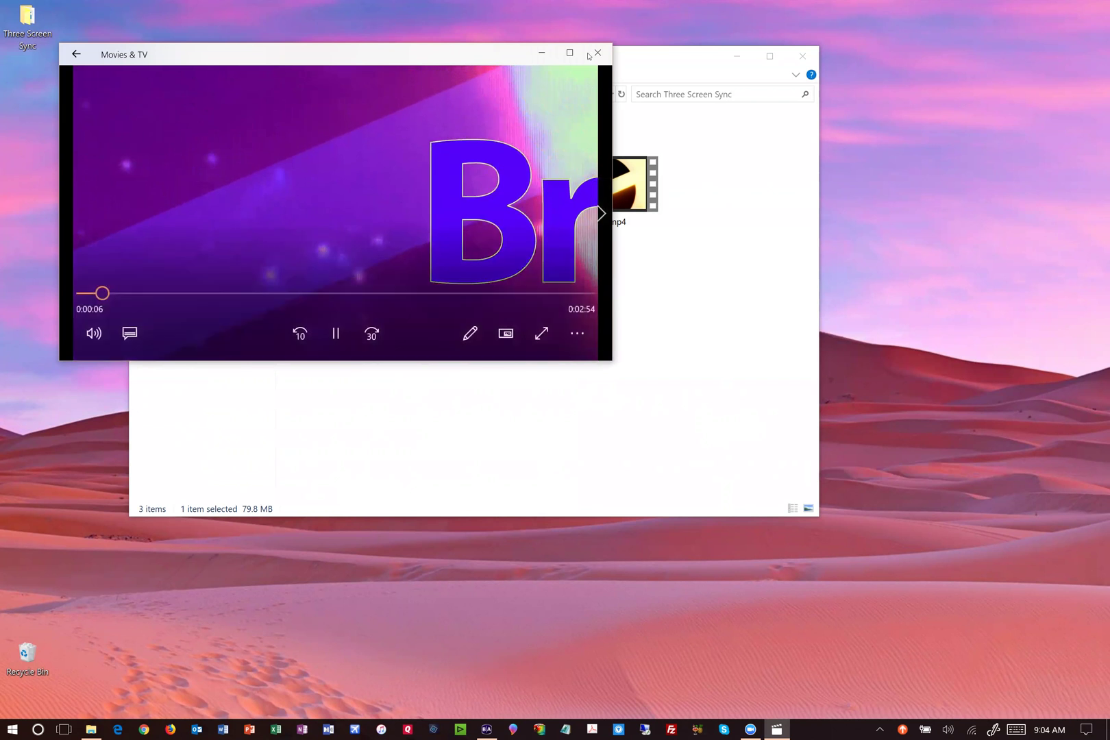
Close the playing video, preview Two.mp4 and Three.mp4 in turn, and close the Three Screen Sync folder
{"action": "left_click", "coordinate": [597, 53]}
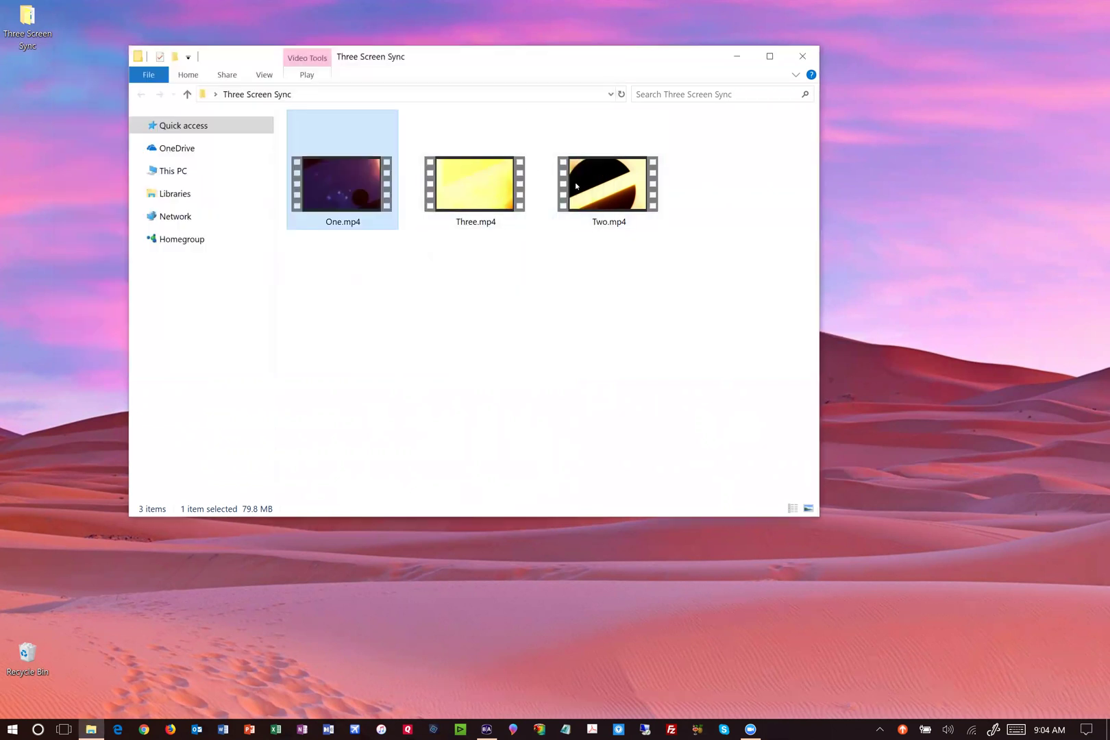
{"action": "double_click", "coordinate": [613, 189]}
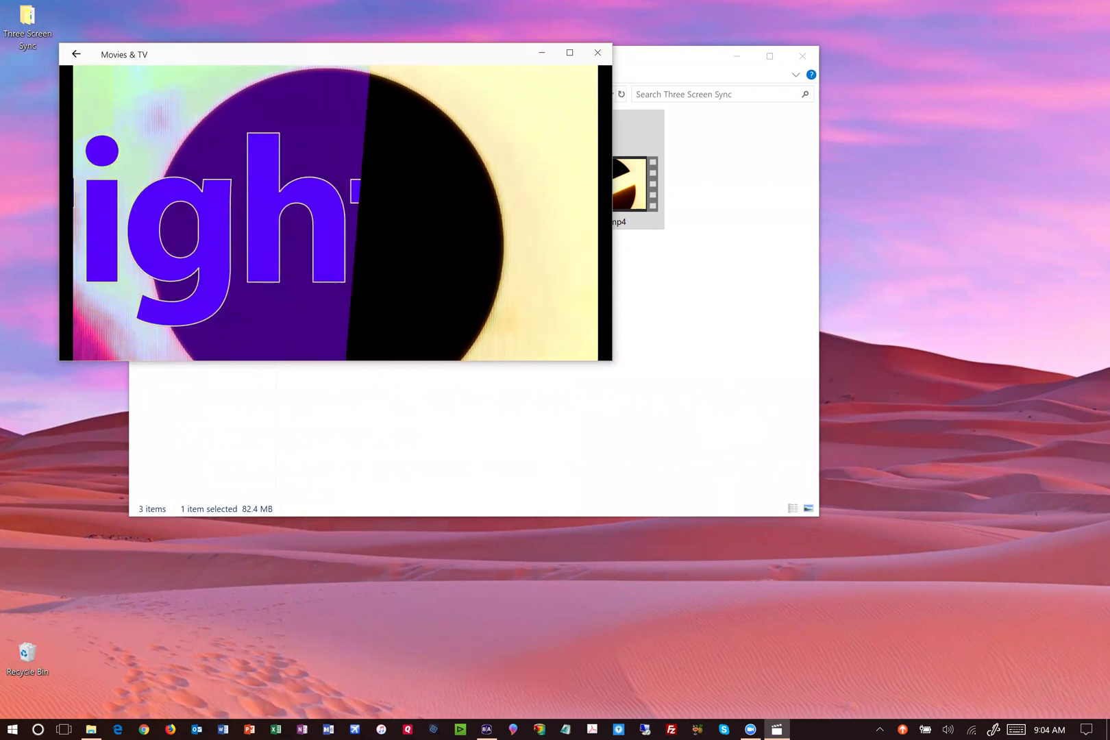
{"action": "left_click", "coordinate": [598, 53]}
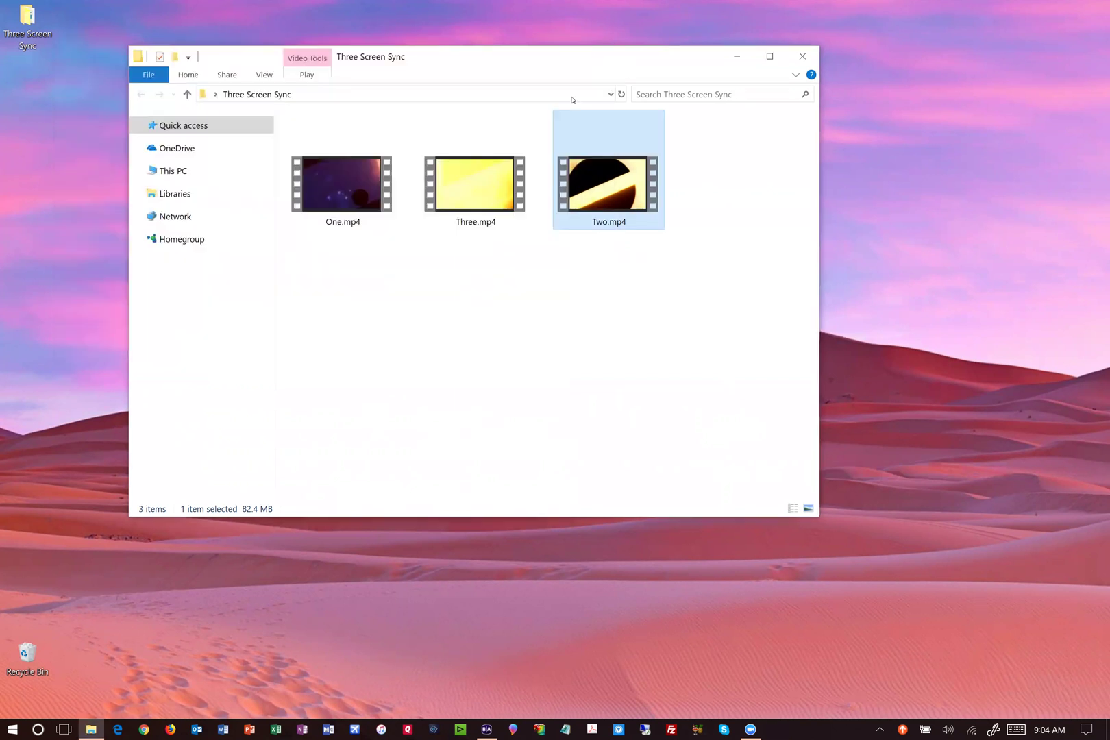
{"action": "left_click", "coordinate": [468, 190]}
{"action": "double_click", "coordinate": [469, 190]}
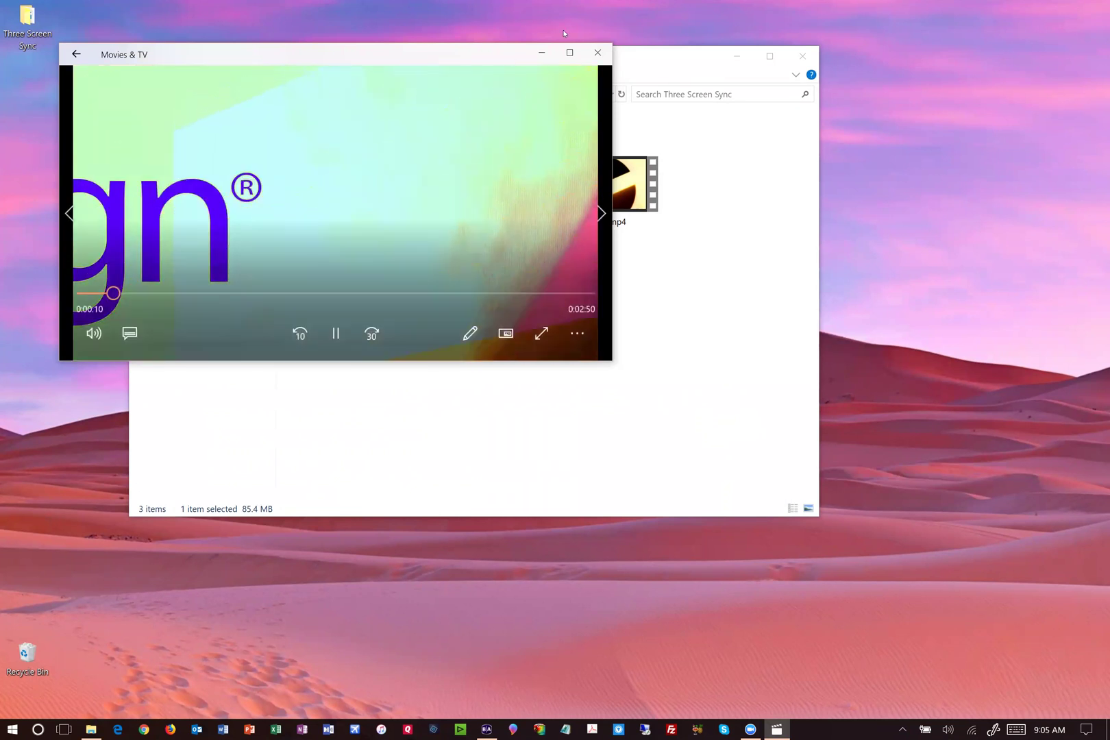
{"action": "left_click", "coordinate": [598, 52]}
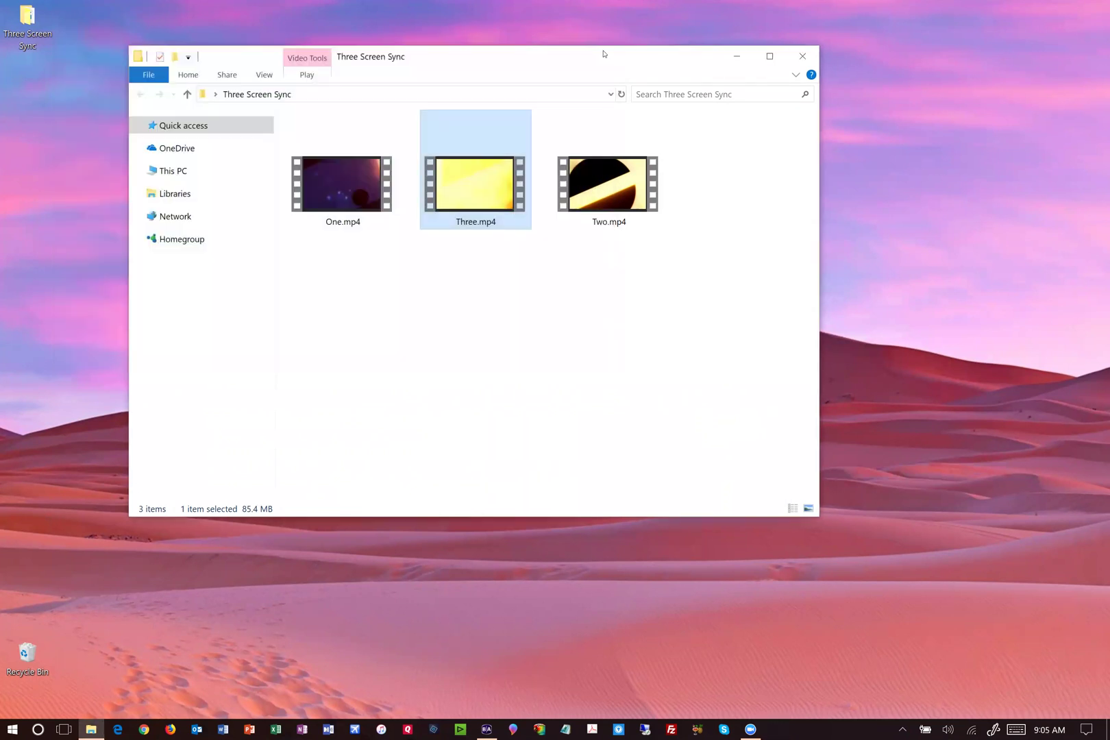
{"action": "left_click", "coordinate": [803, 54]}
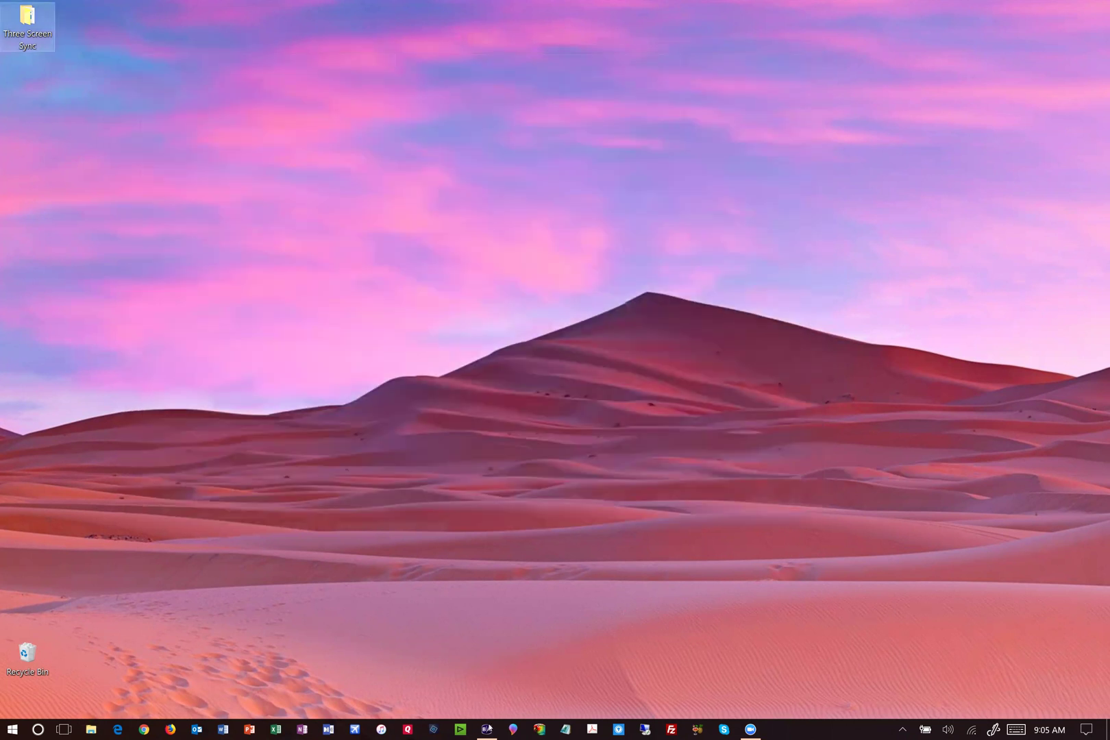
Switch to BrightAuthor and start a new BrightWall configuration for the presentation BrightWall 1
{"action": "left_click", "coordinate": [487, 729]}
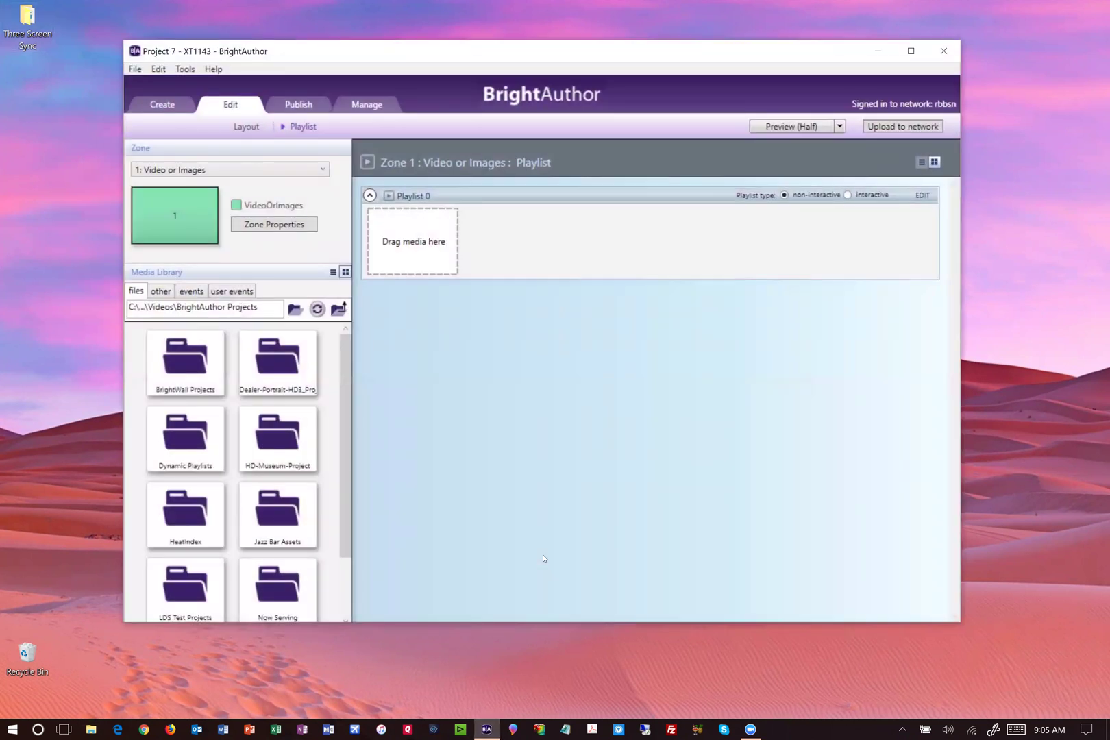
{"action": "left_click", "coordinate": [156, 107]}
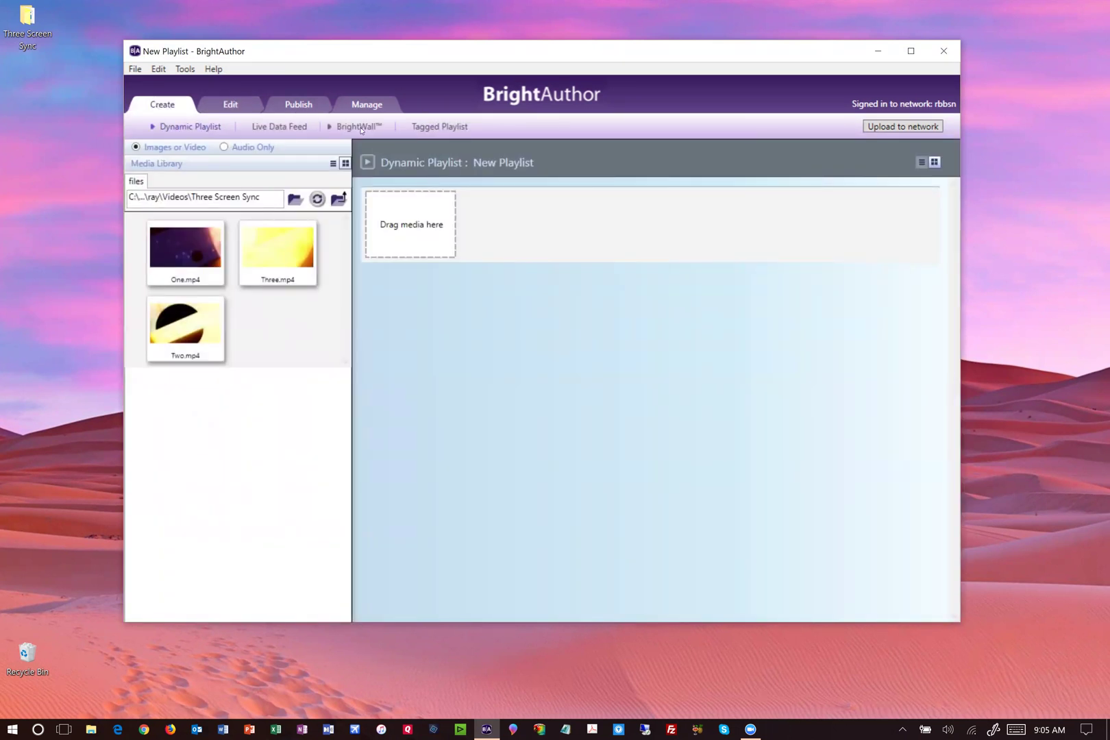
{"action": "left_click", "coordinate": [361, 128]}
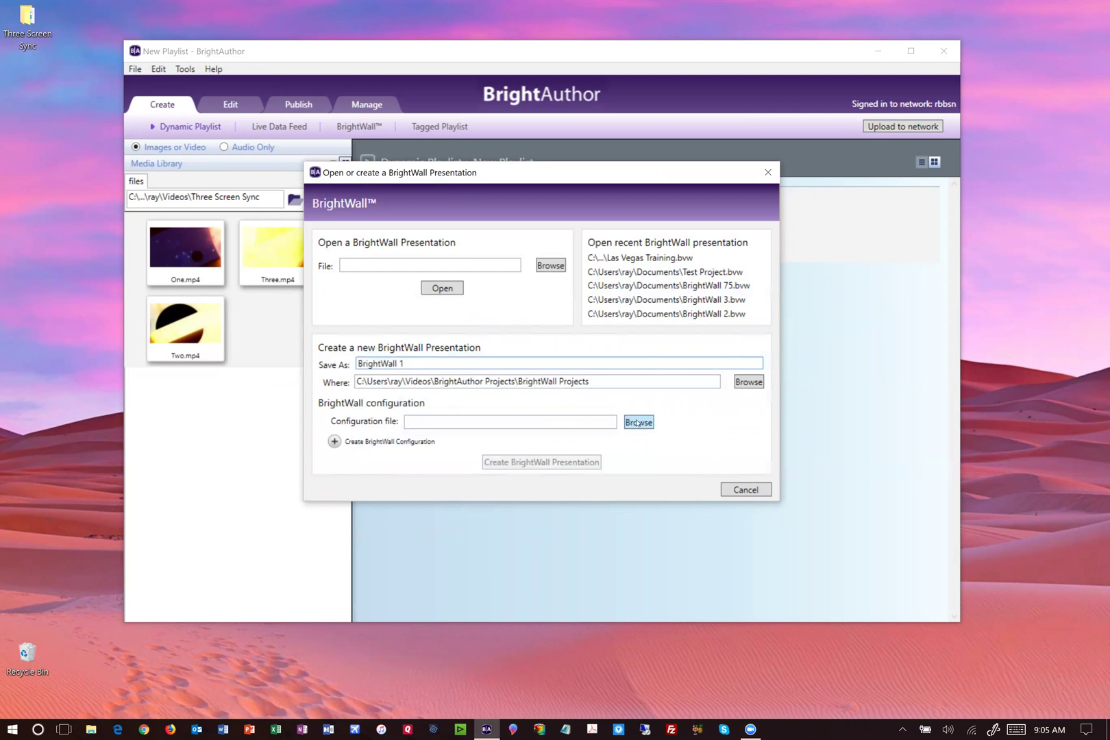
{"action": "left_click", "coordinate": [377, 443]}
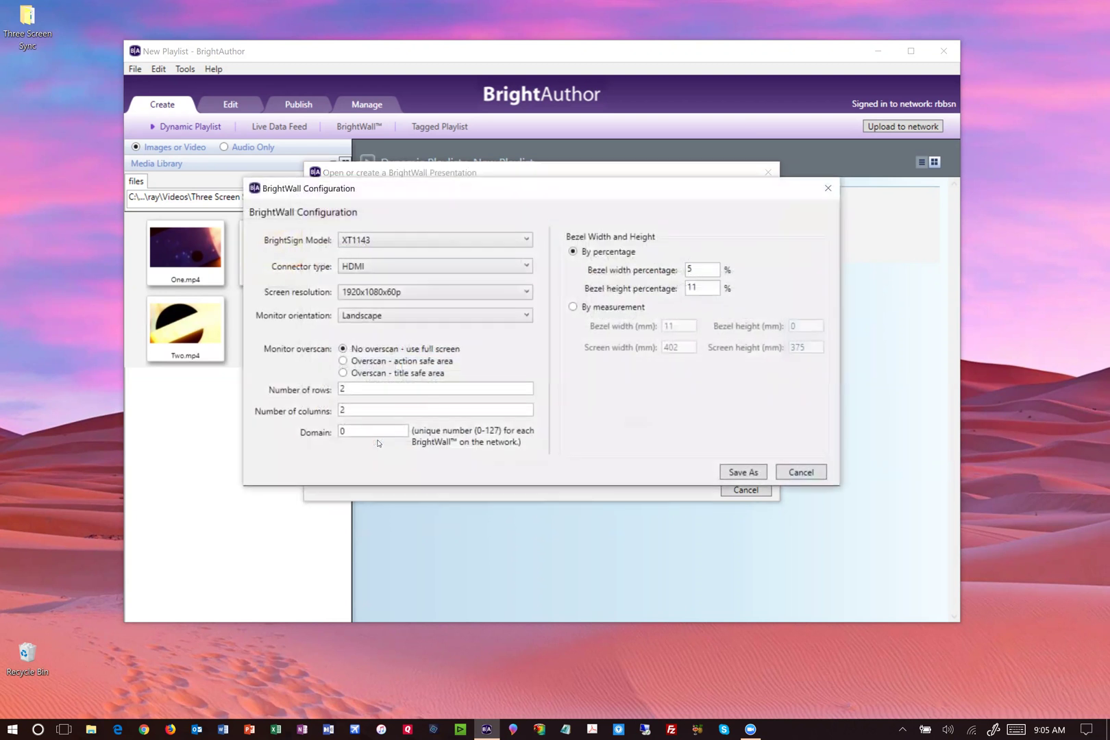
Configure the wall for BrightSign model LS423 with 1 row and 3 columns, with the bezel defined by percentage
{"action": "left_click", "coordinate": [406, 244]}
{"action": "left_click", "coordinate": [399, 283]}
{"action": "left_click", "coordinate": [371, 388]}
{"action": "key", "text": "BackSpace"}
{"action": "type", "text": "1"}
{"action": "left_click", "coordinate": [345, 411]}
{"action": "key", "text": "BackSpace"}
{"action": "type", "text": "3"}
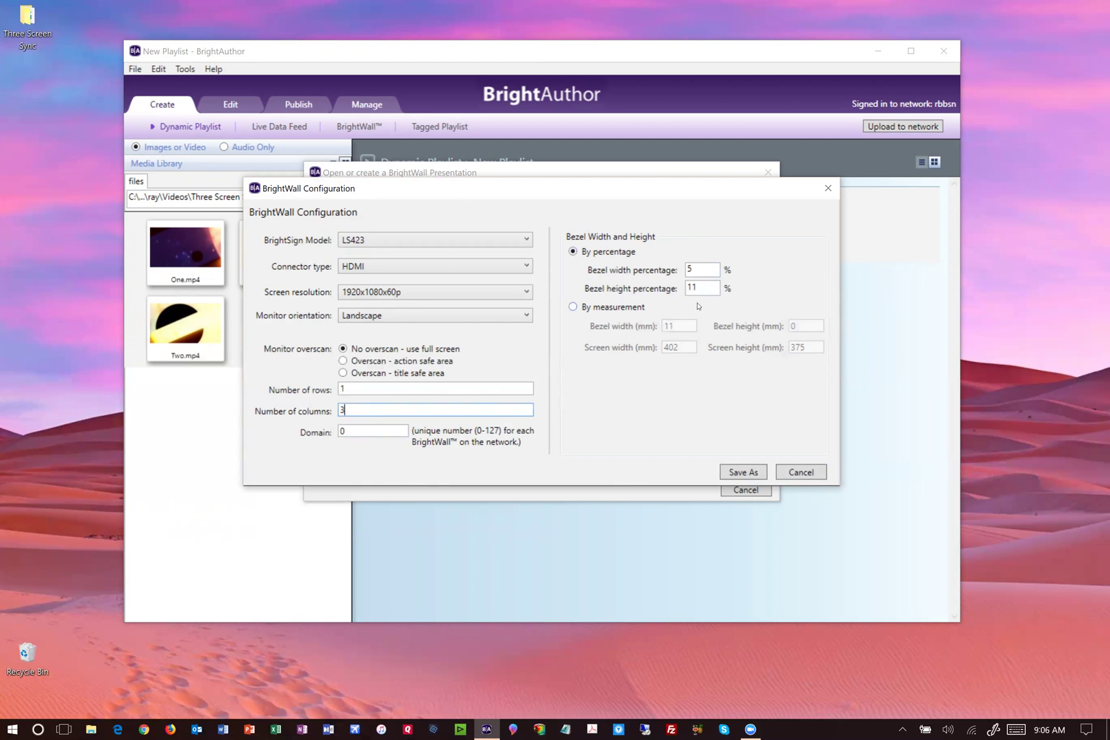
{"action": "left_click", "coordinate": [623, 313]}
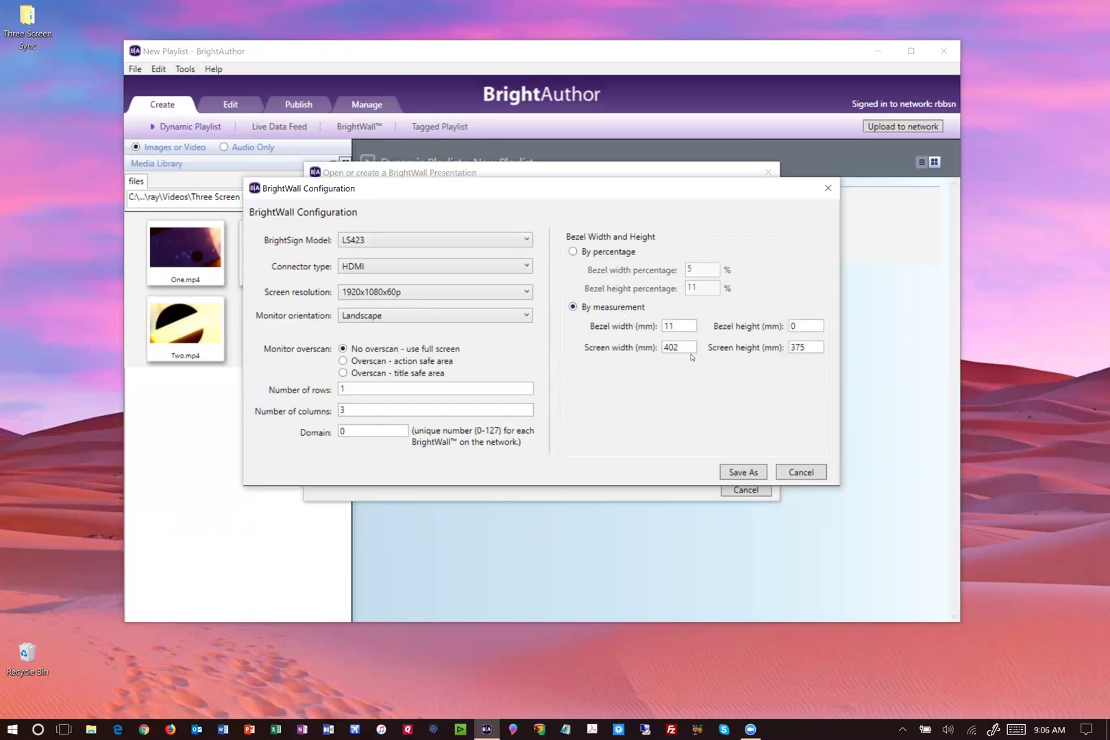
{"action": "left_click", "coordinate": [608, 253]}
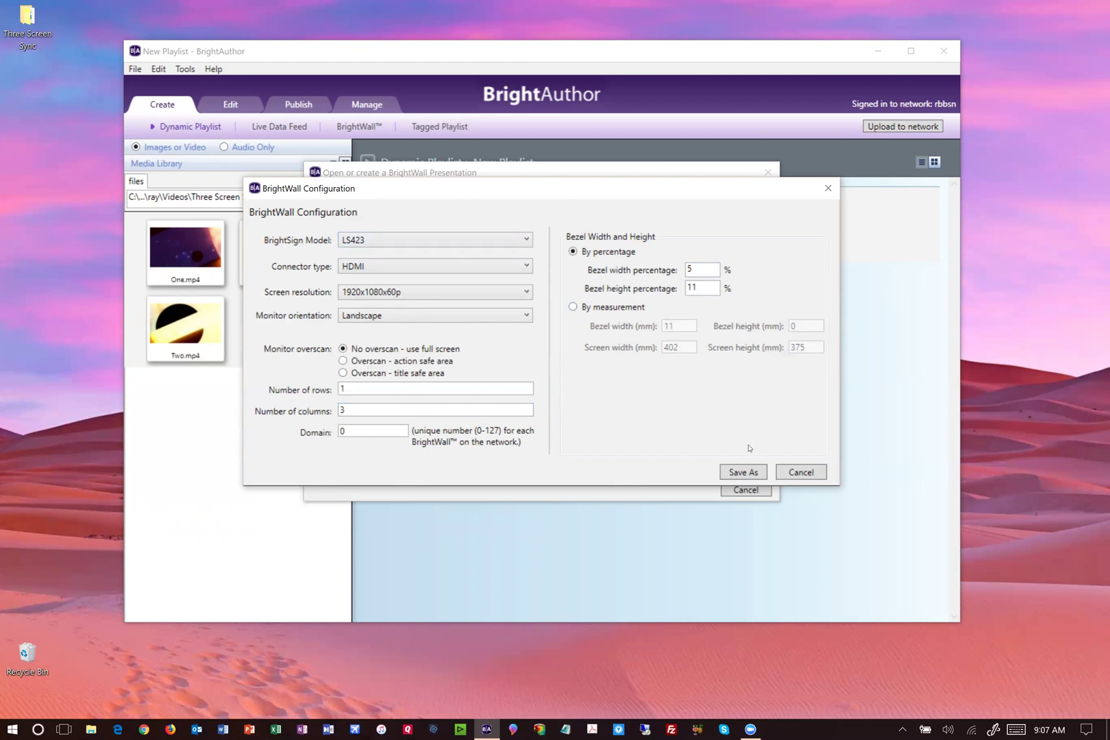
Save the BrightWall configuration as Another 1x3 in the BrightWall Projects folder
{"action": "left_click", "coordinate": [746, 471]}
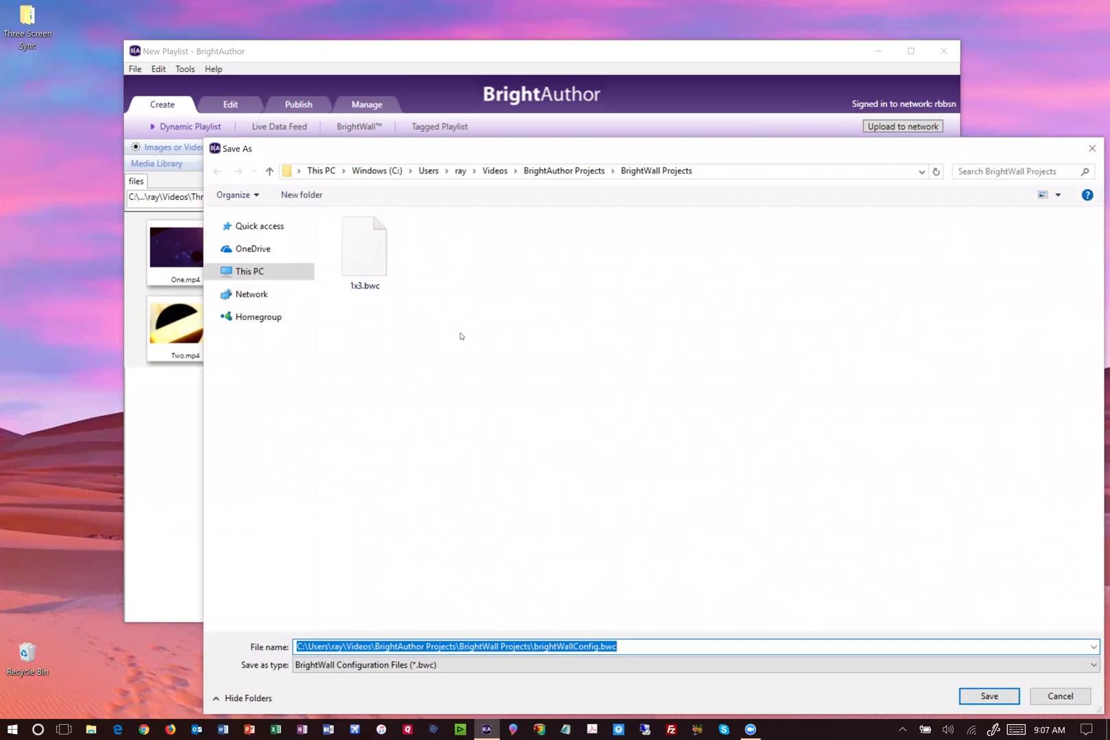
{"action": "left_click", "coordinate": [666, 647]}
{"action": "left_click_drag", "start_coordinate": [666, 647], "coordinate": [192, 625]}
{"action": "type", "text": "Another 1"}
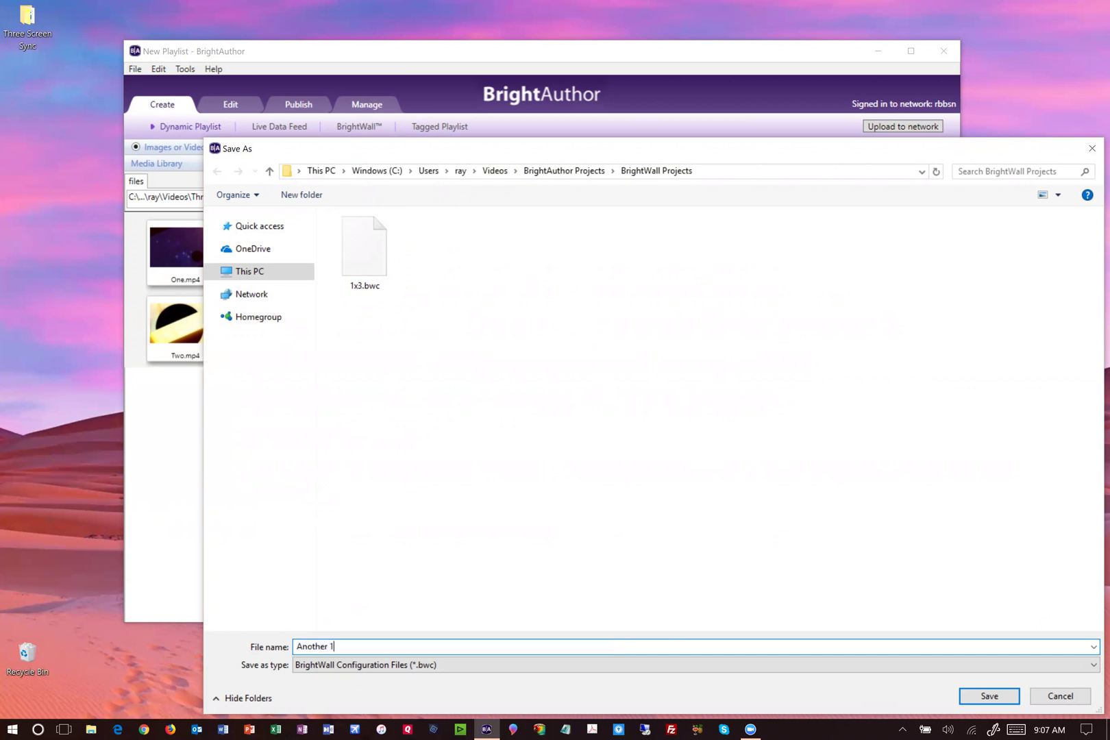
{"action": "type", "text": "x3"}
{"action": "left_click", "coordinate": [996, 695]}
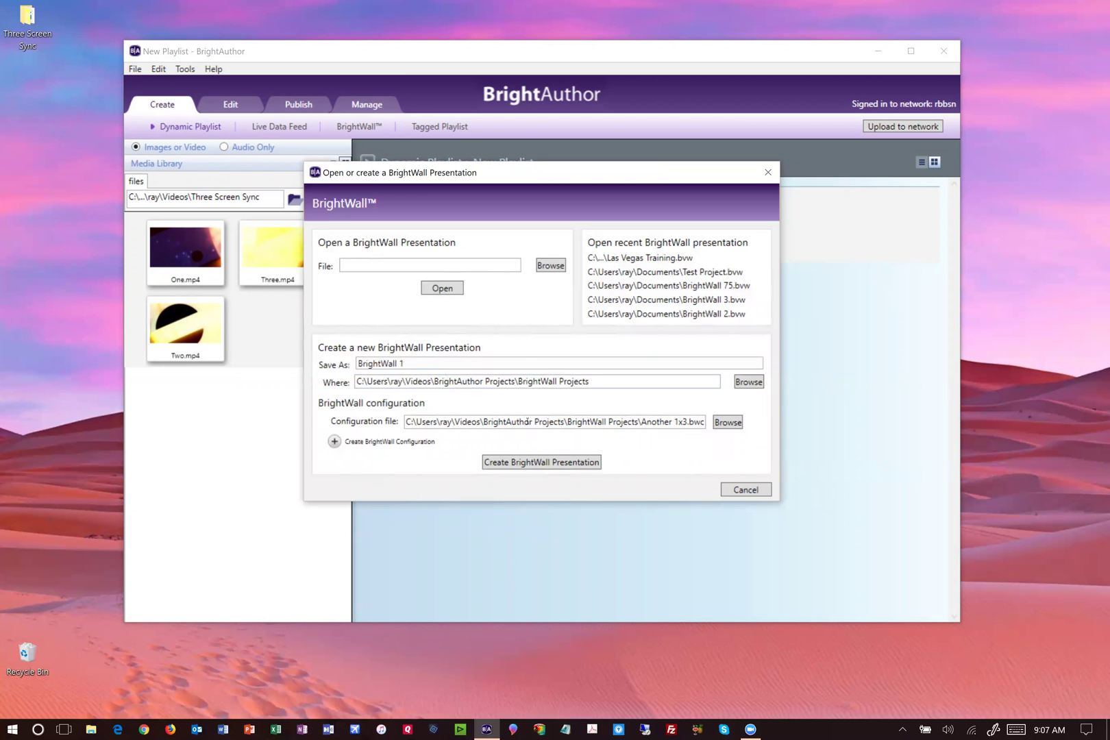
Create the BrightWall presentation, adjusting its Analog Stereo and HDMI audio outputs and accepting the Regular type with Letterboxed and Centered view
{"action": "left_click", "coordinate": [527, 463]}
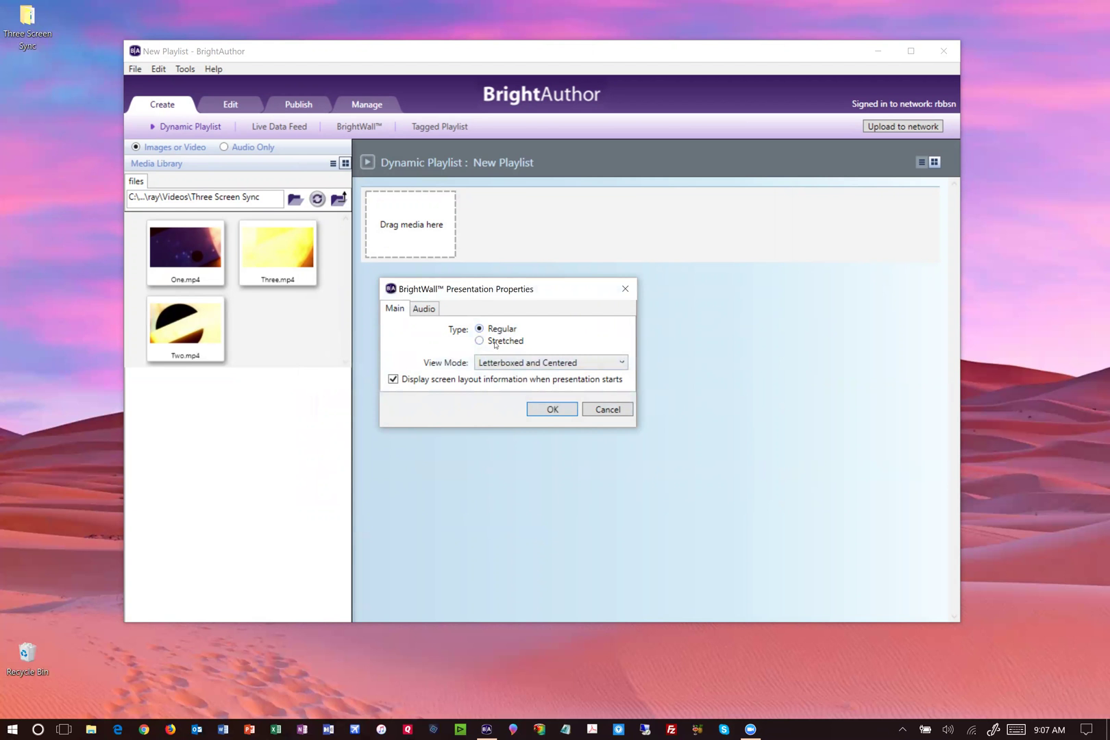
{"action": "left_click", "coordinate": [425, 310]}
{"action": "left_click_drag", "start_coordinate": [529, 289], "coordinate": [517, 288]}
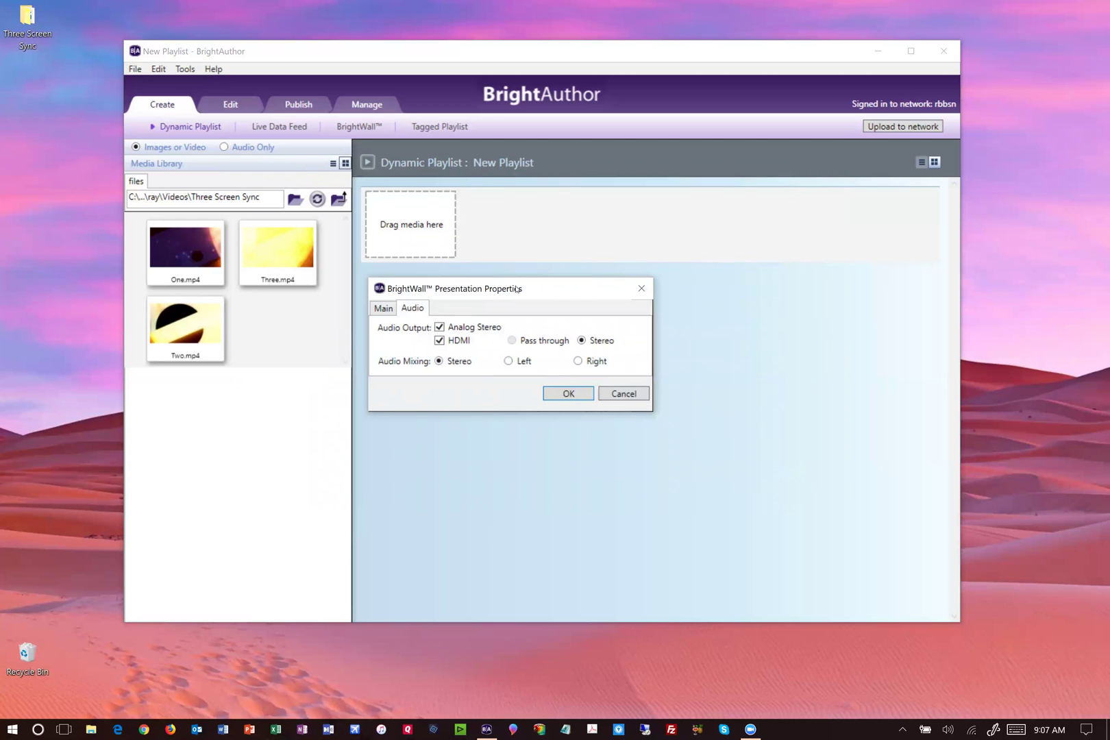
{"action": "left_click", "coordinate": [439, 327]}
{"action": "left_click", "coordinate": [440, 340]}
{"action": "left_click", "coordinate": [440, 327]}
{"action": "left_click", "coordinate": [382, 310]}
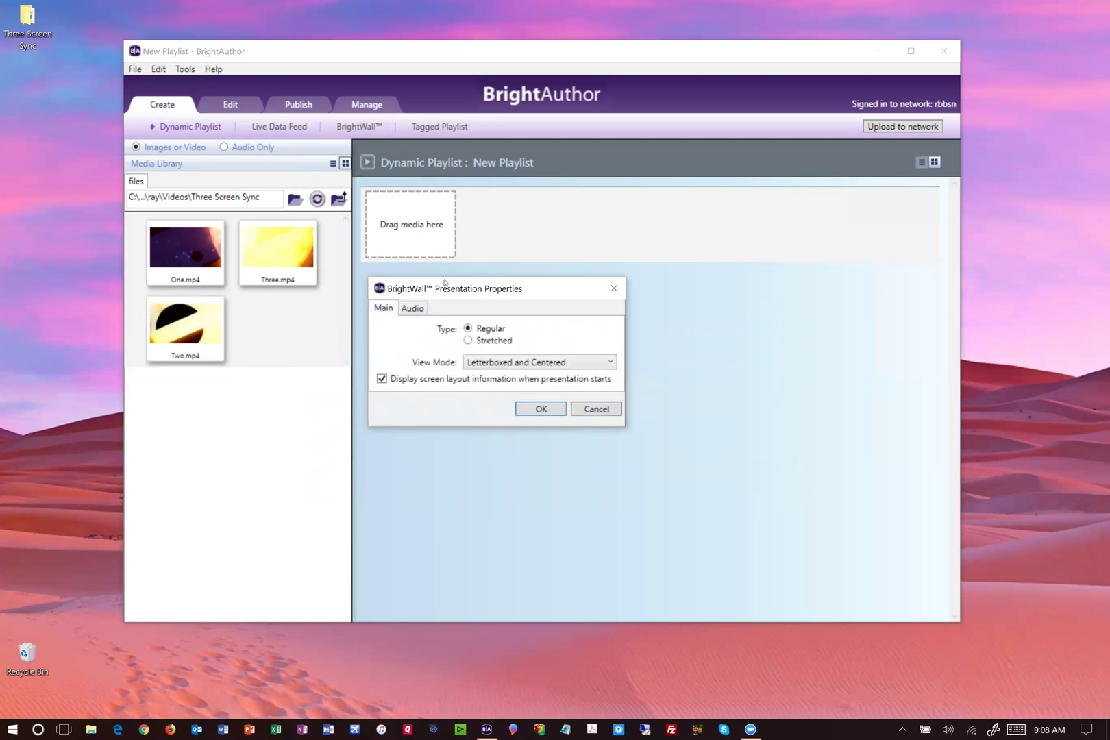
{"action": "left_click", "coordinate": [533, 410]}
Examine the playlists of screens 1, 2 and 3 by selecting each screen of the wall
{"action": "left_click", "coordinate": [239, 217]}
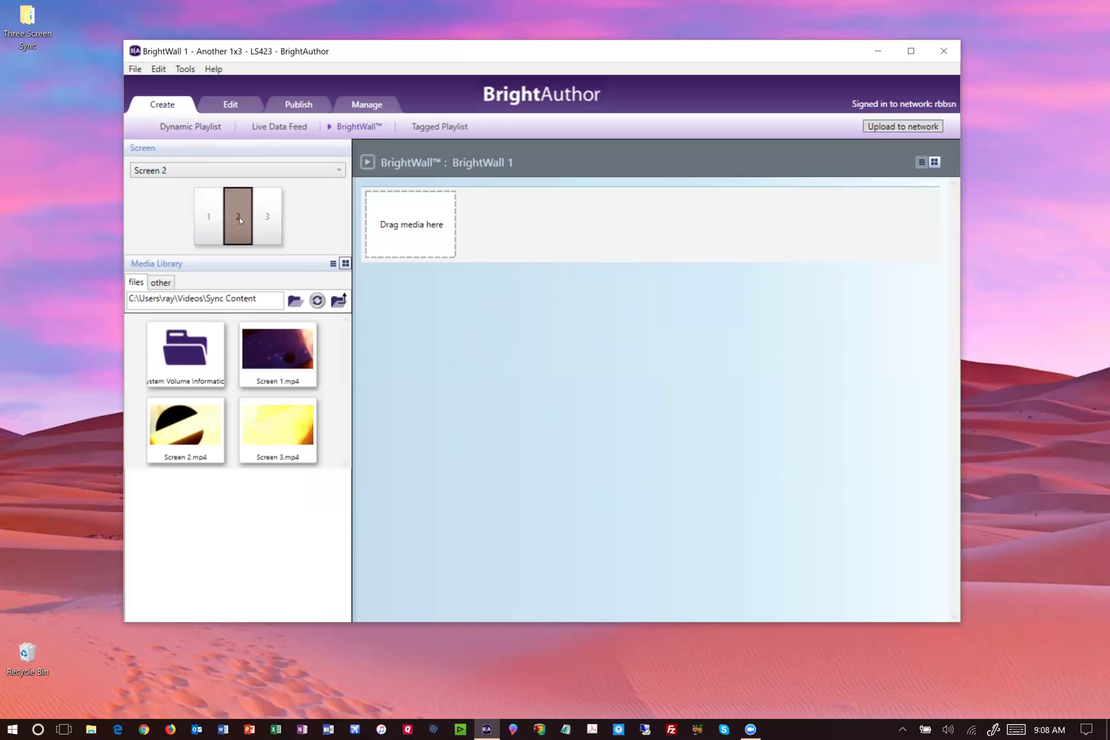
{"action": "left_click", "coordinate": [261, 221]}
{"action": "left_click", "coordinate": [221, 218]}
{"action": "left_click", "coordinate": [233, 218]}
{"action": "left_click", "coordinate": [259, 217]}
{"action": "left_click", "coordinate": [211, 217]}
{"action": "left_click", "coordinate": [236, 217]}
{"action": "left_click", "coordinate": [268, 216]}
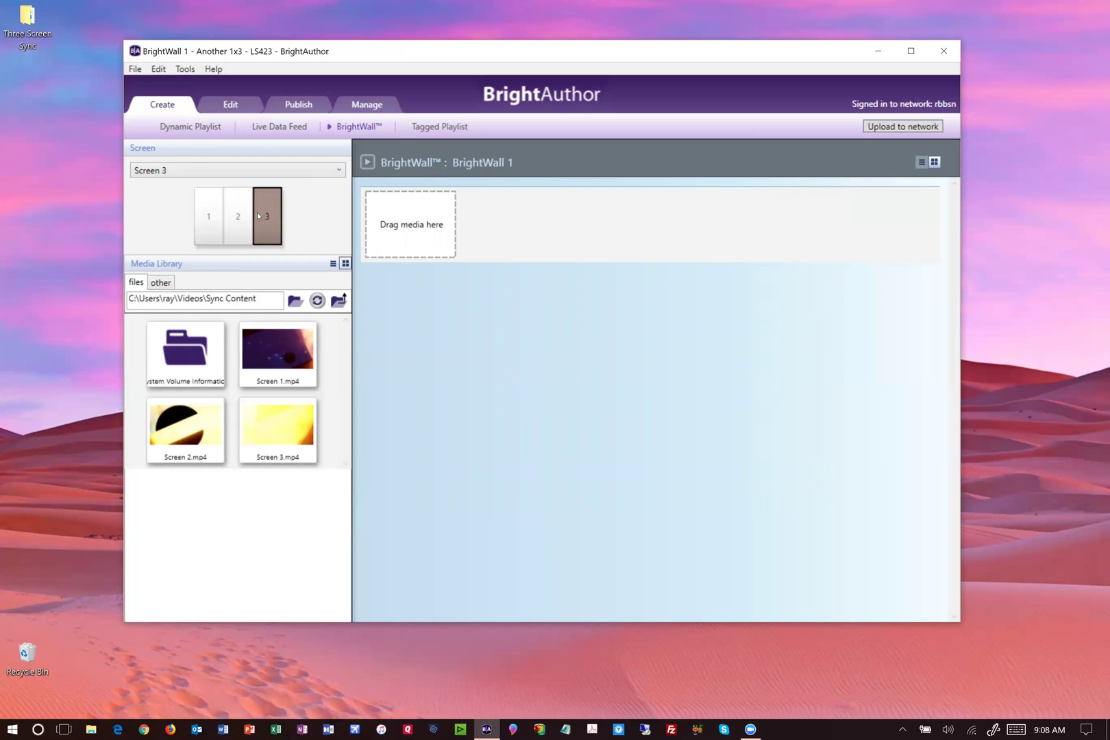
{"action": "left_click", "coordinate": [236, 213]}
{"action": "left_click", "coordinate": [214, 215]}
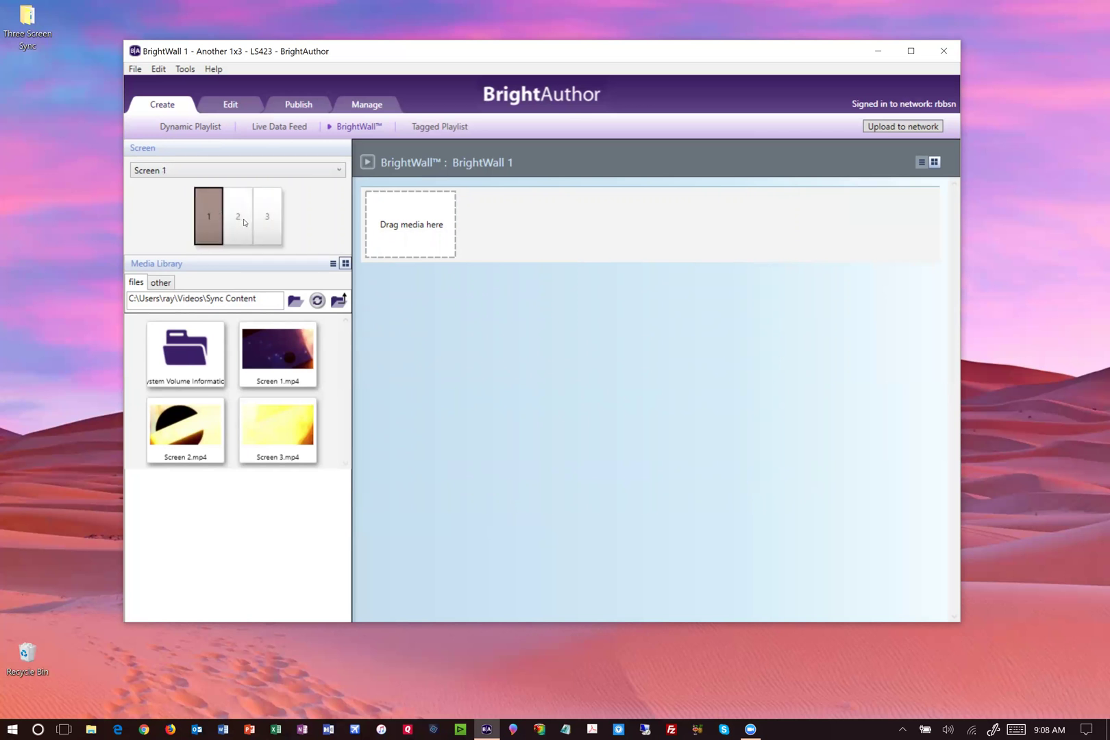
{"action": "left_click", "coordinate": [245, 222]}
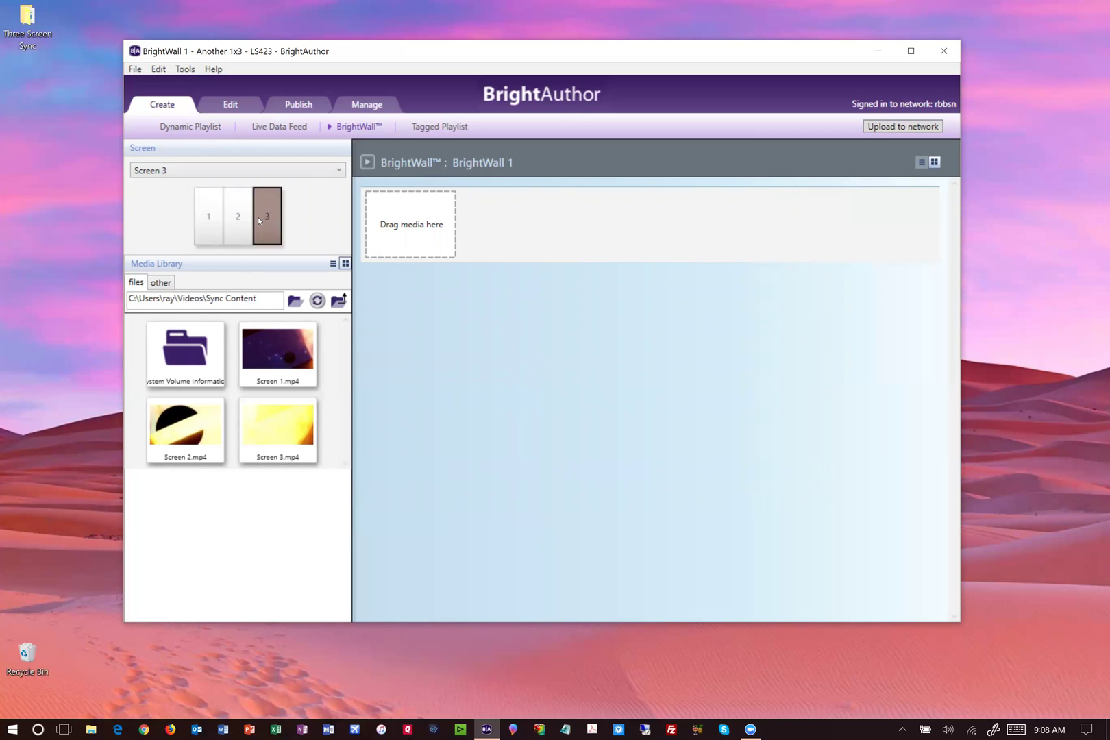
{"action": "left_click", "coordinate": [212, 214]}
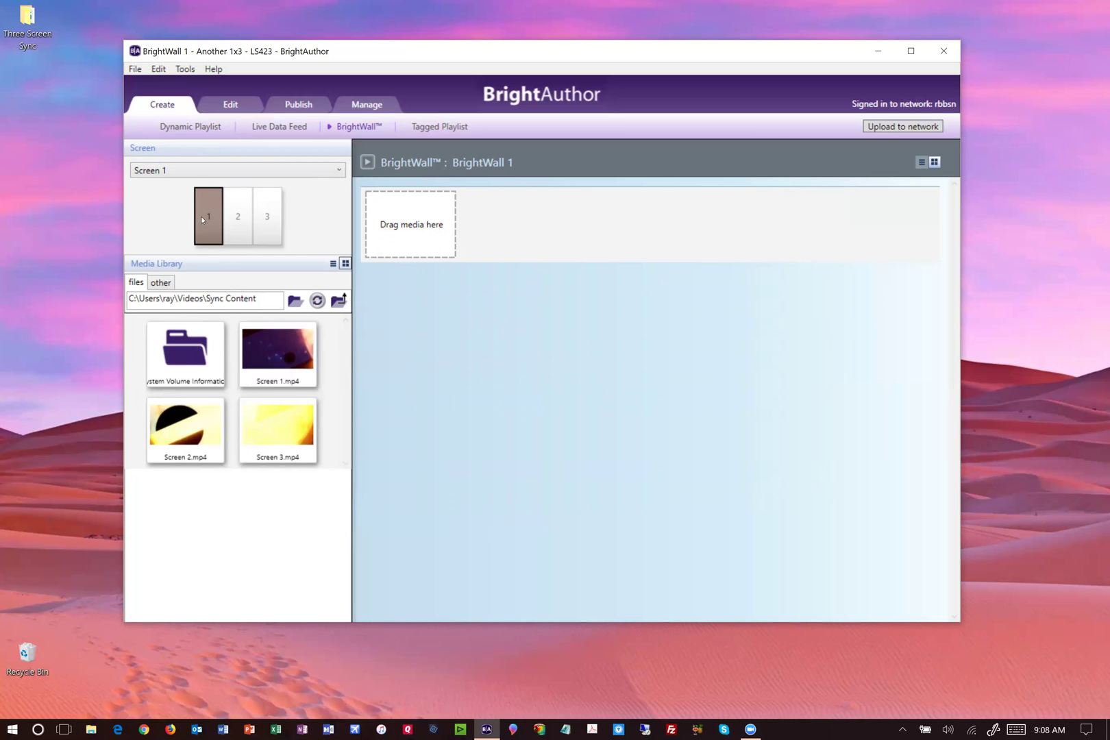
{"action": "left_click", "coordinate": [239, 217]}
{"action": "left_click", "coordinate": [272, 218]}
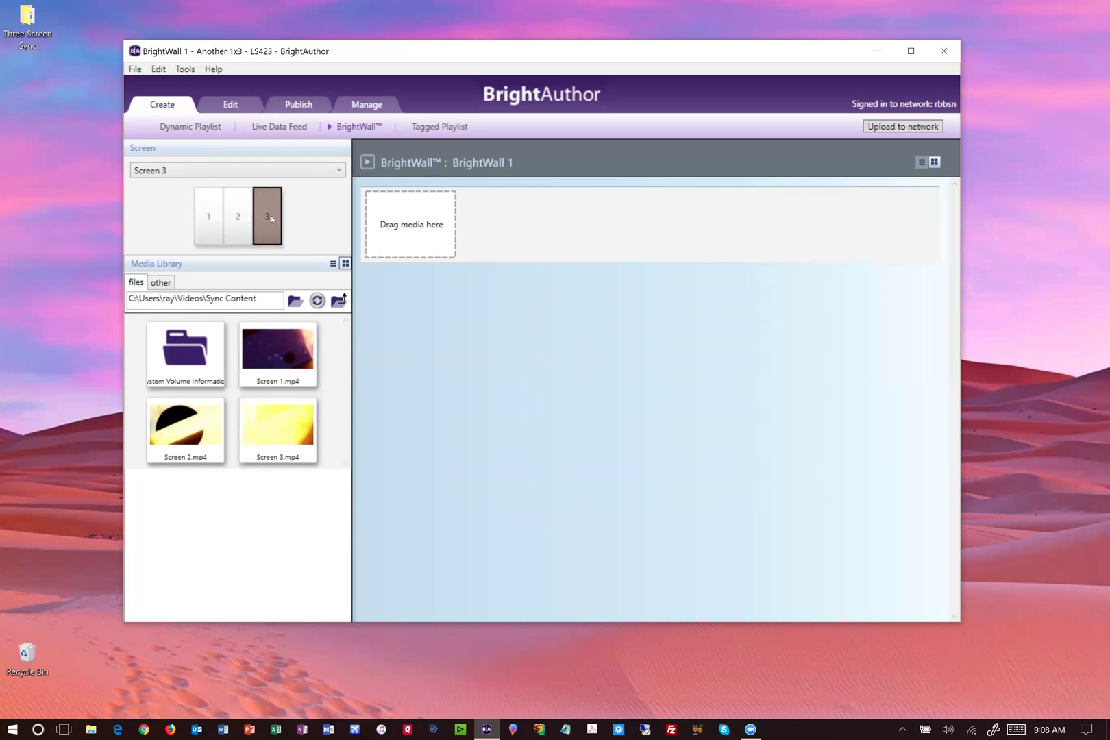
Add Screen 1.mp4, Screen 2.mp4 and Screen 3.mp4 to the playlists of screens 1, 2 and 3 respectively
{"action": "left_click", "coordinate": [215, 220]}
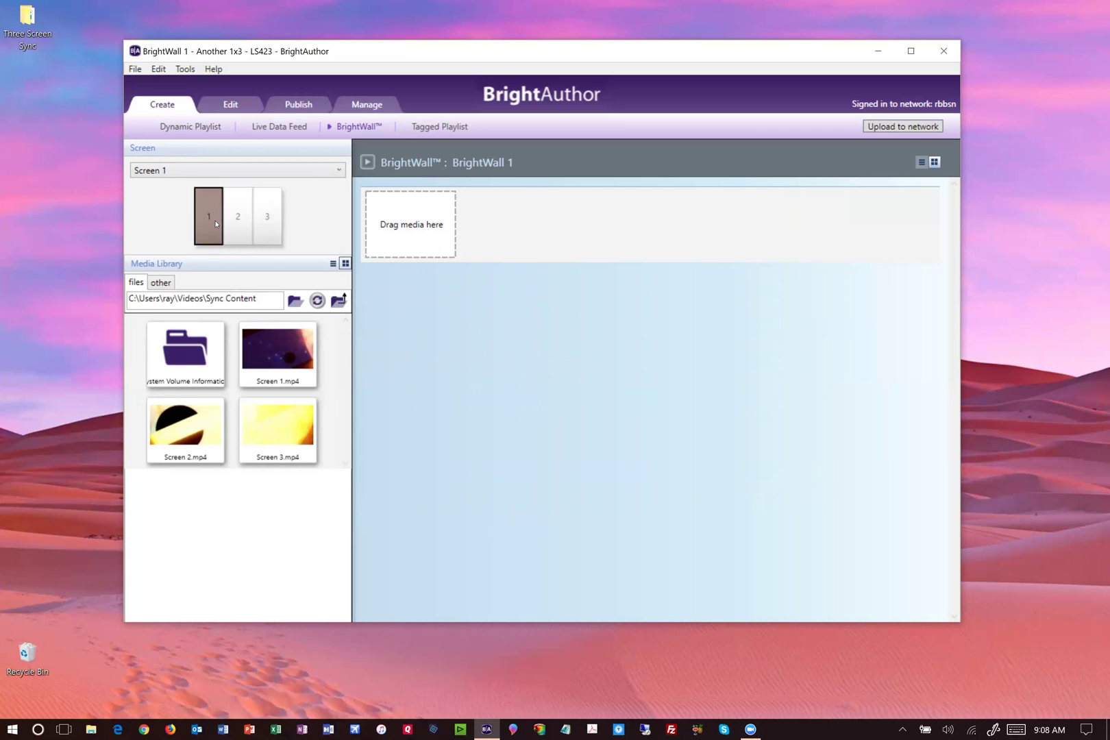
{"action": "left_click_drag", "start_coordinate": [273, 346], "coordinate": [384, 236]}
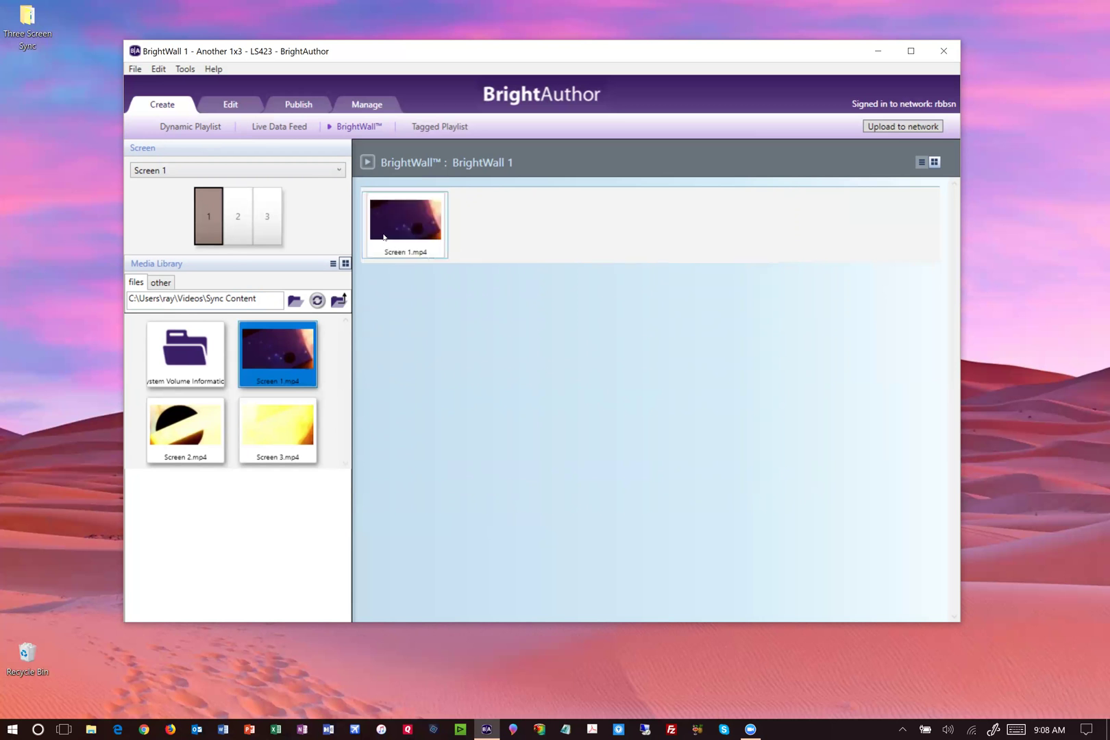
{"action": "left_click", "coordinate": [241, 216]}
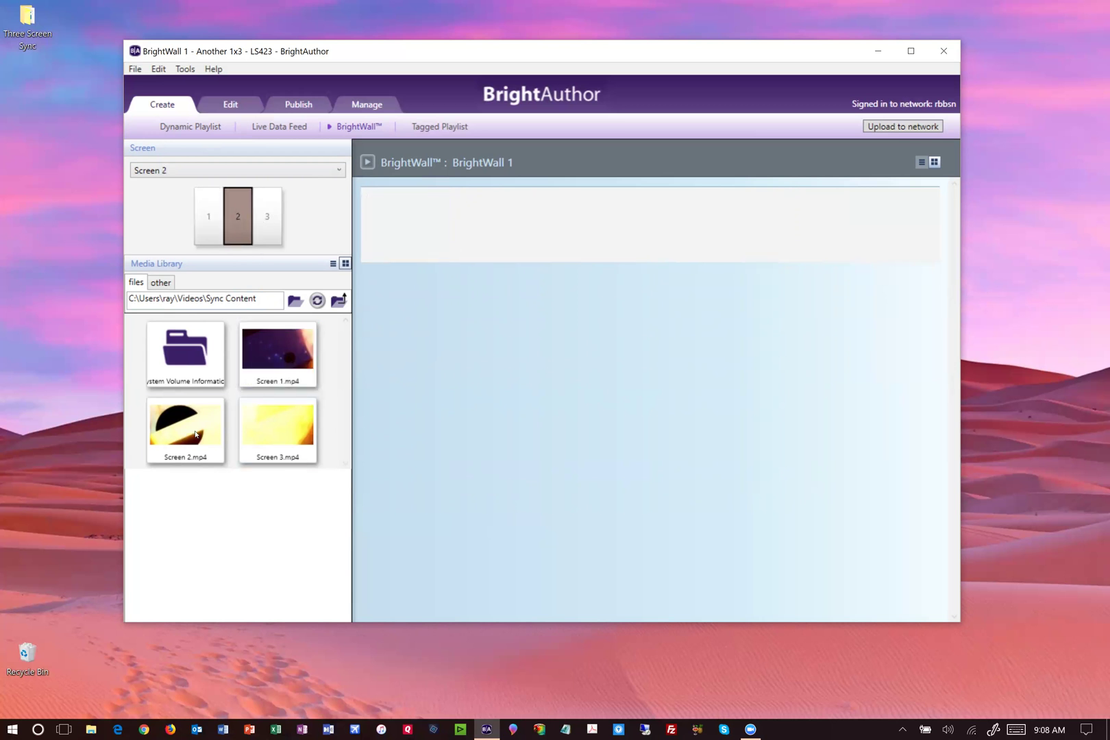
{"action": "left_click_drag", "start_coordinate": [190, 435], "coordinate": [405, 244]}
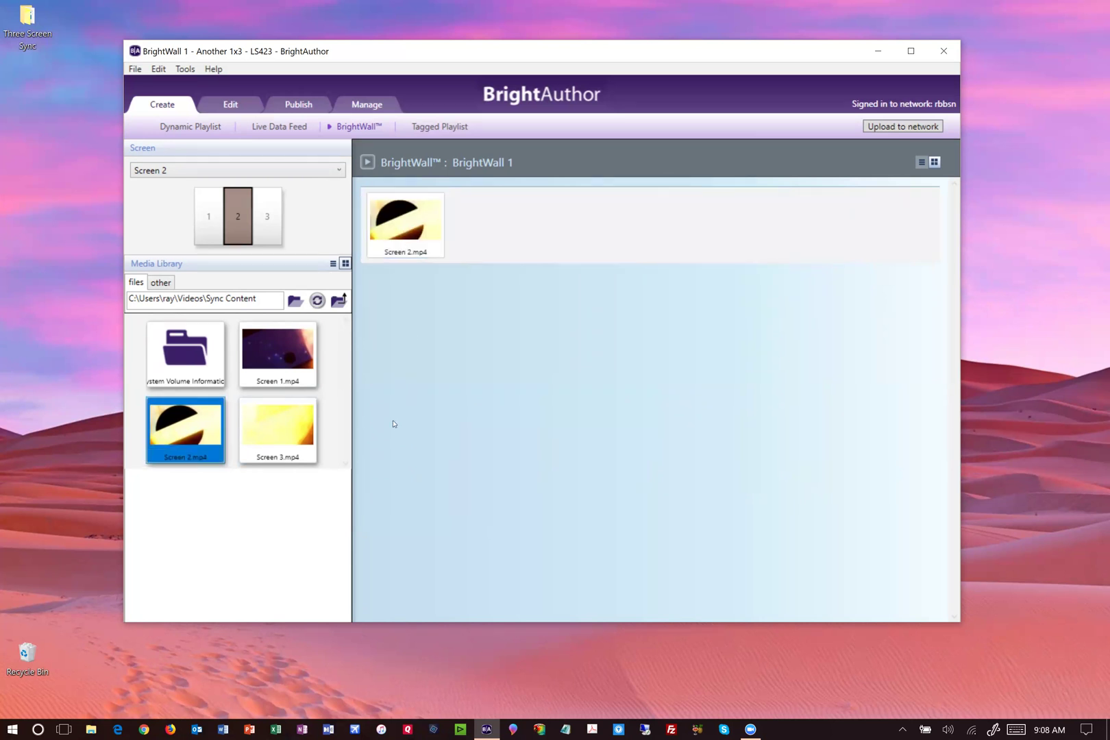
{"action": "left_click", "coordinate": [268, 214]}
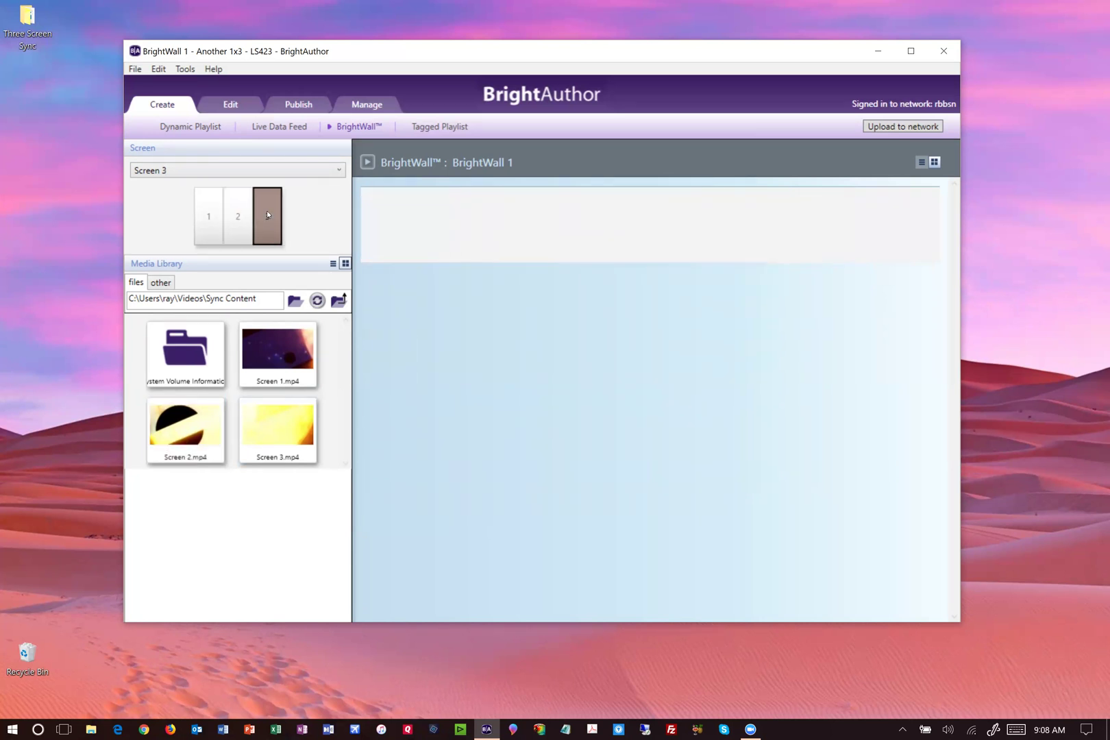
{"action": "left_click", "coordinate": [277, 424]}
{"action": "left_click_drag", "start_coordinate": [420, 232], "coordinate": [420, 232]}
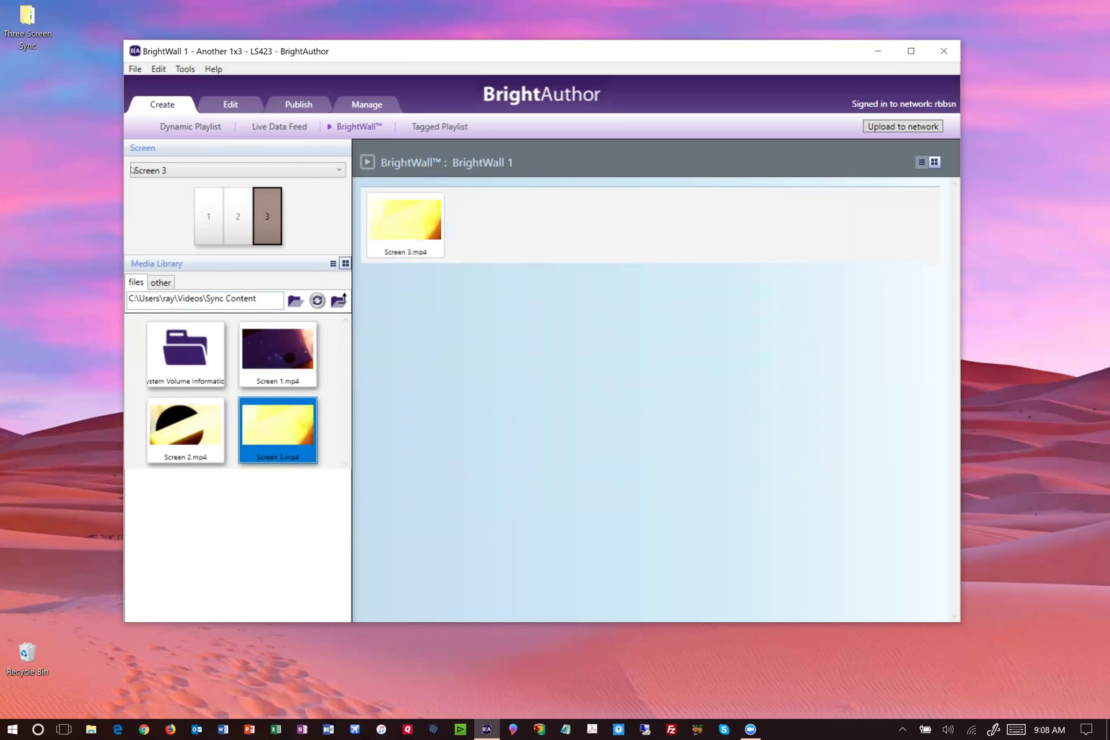
Delete the videos from the playlists of screens 3, 2 and 1
{"action": "left_click", "coordinate": [382, 236]}
{"action": "key", "text": "Delete"}
{"action": "left_click", "coordinate": [240, 218]}
{"action": "left_click", "coordinate": [381, 226]}
{"action": "key", "text": "Delete"}
{"action": "left_click", "coordinate": [217, 220]}
{"action": "left_click", "coordinate": [407, 224]}
{"action": "key", "text": "Delete"}
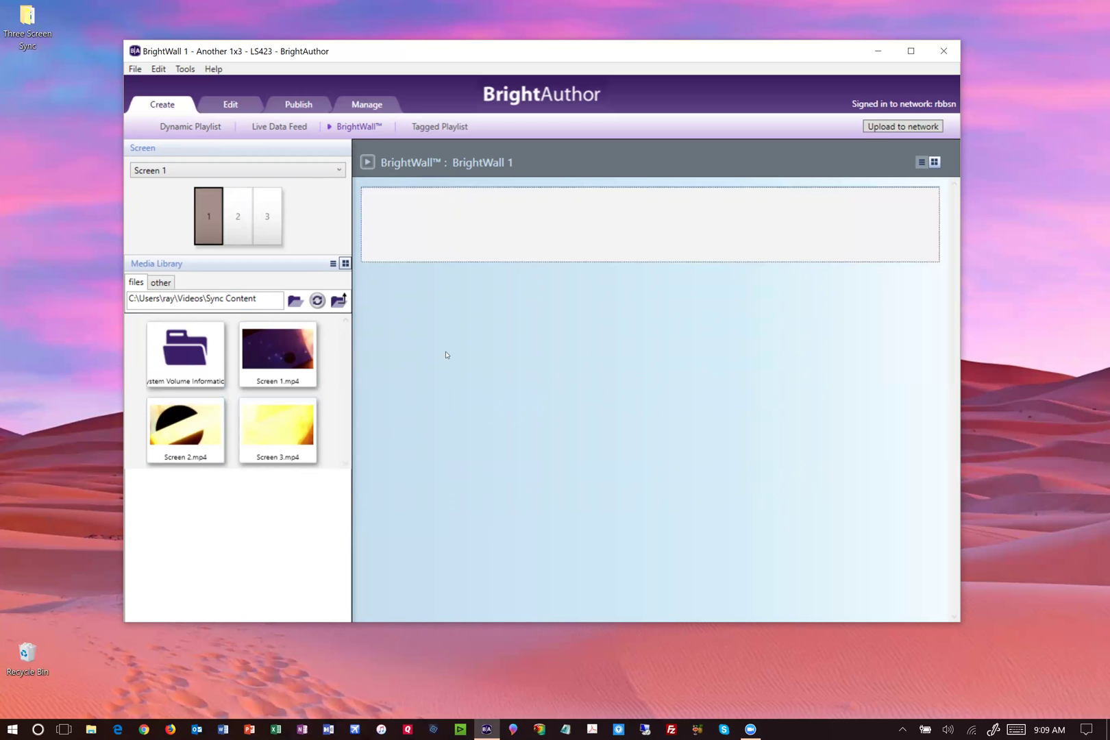
Set the media library to the Three Screen Sync folder on the Desktop
{"action": "left_click", "coordinate": [296, 300]}
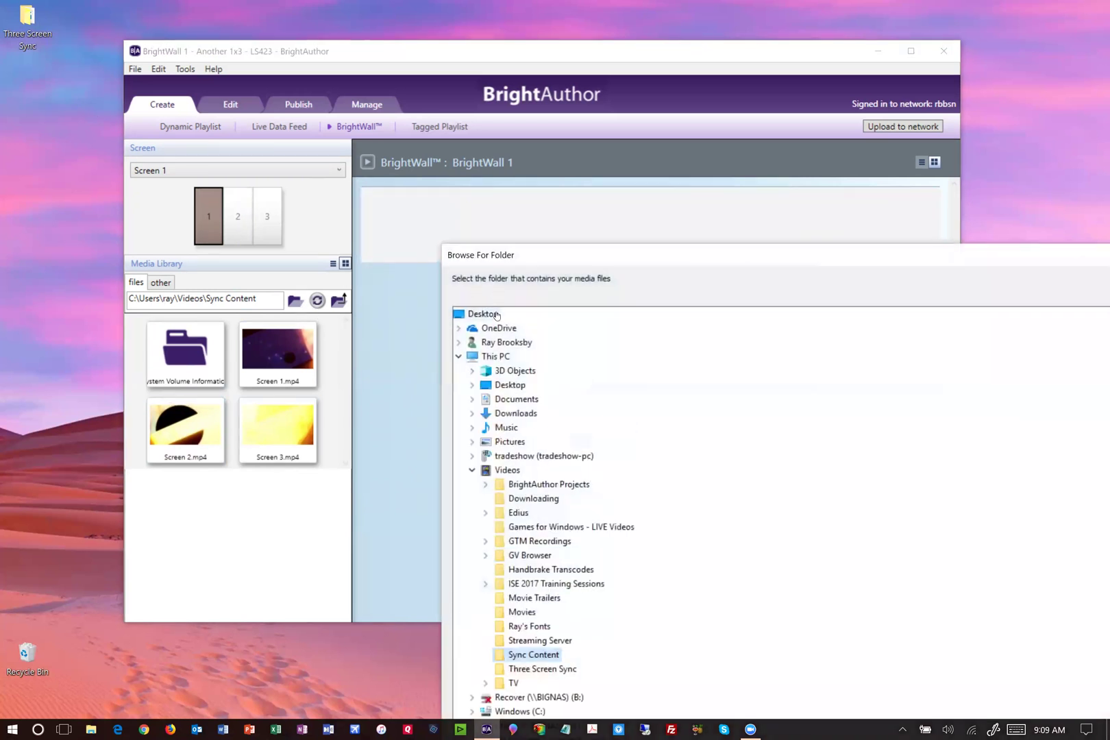
{"action": "scroll", "coordinate": [795, 442], "scroll_direction": "down", "scroll_amount": 2}
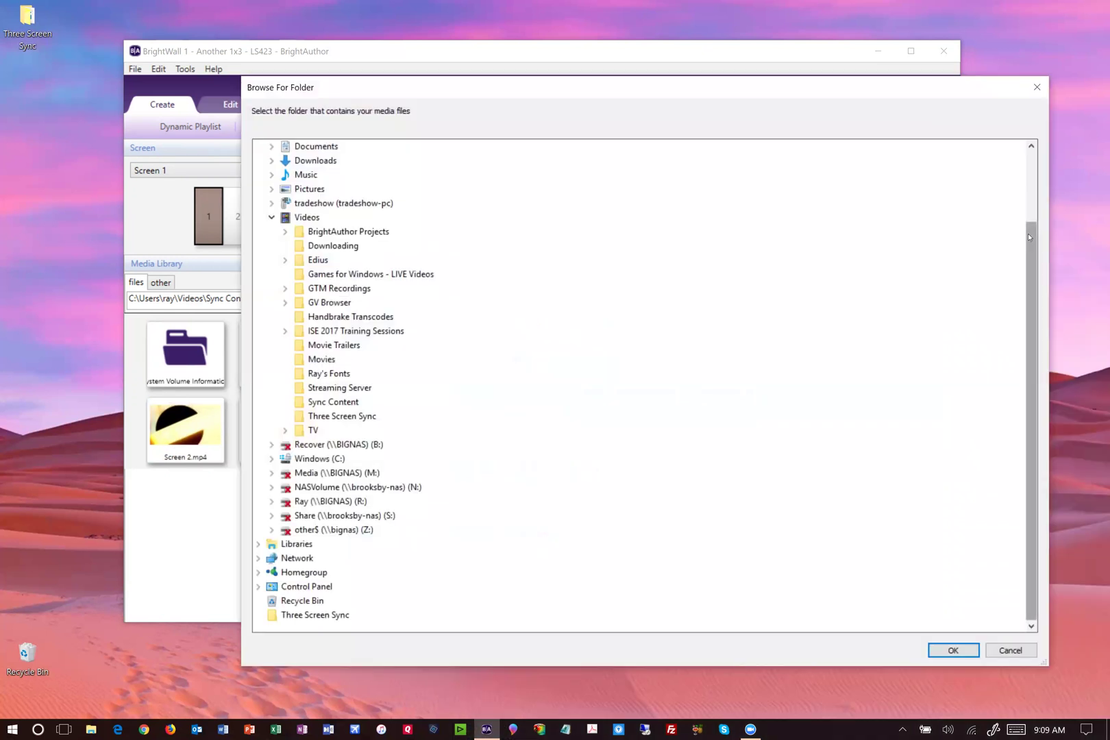
{"action": "left_click", "coordinate": [313, 614]}
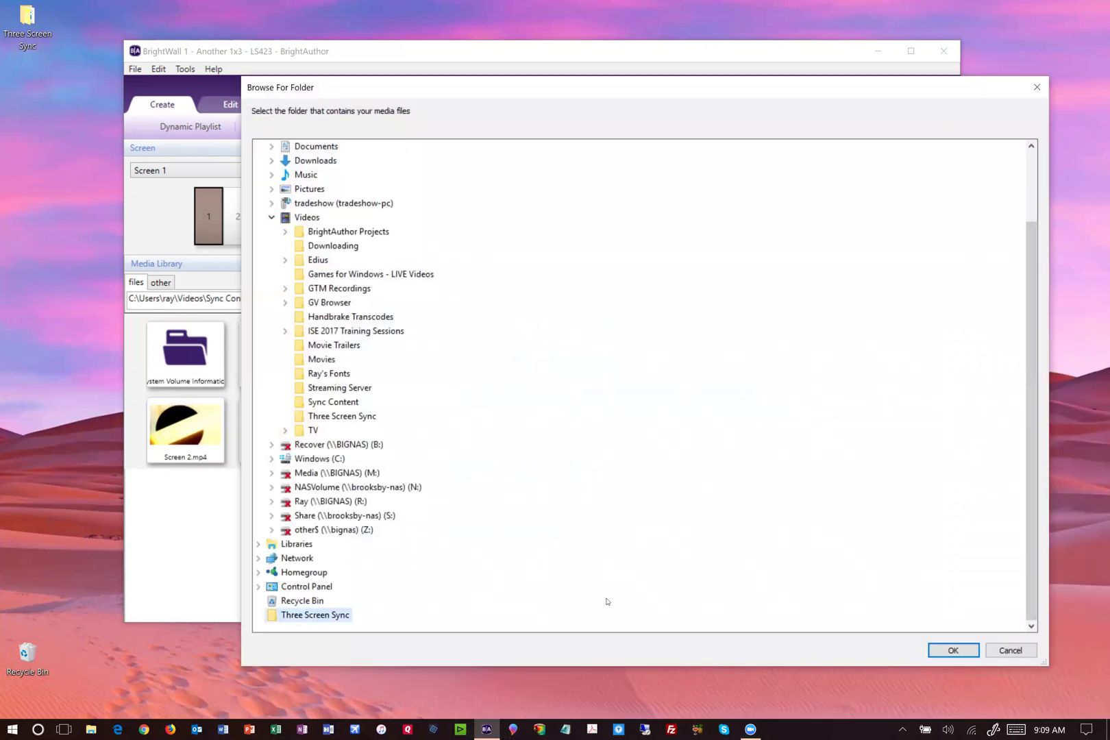
{"action": "left_click", "coordinate": [966, 651]}
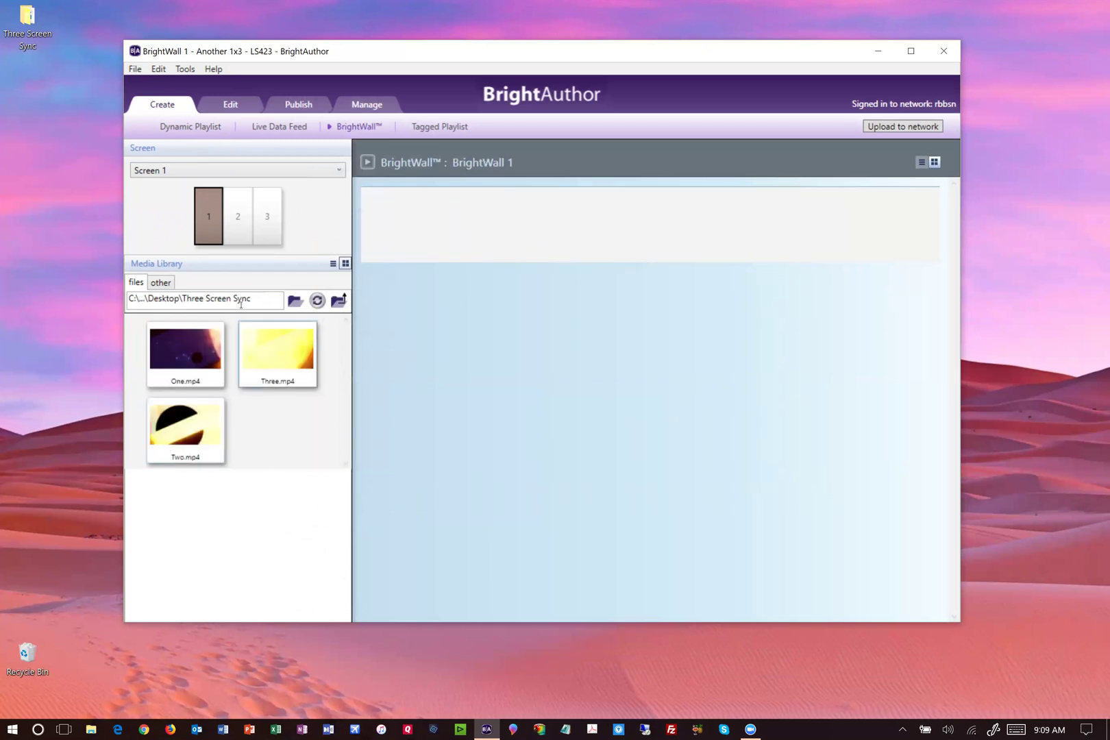
Add One.mp4, Two.mp4 and Three.mp4 to the playlists of screens 1, 2 and 3 respectively, and save BrightWall 1
{"action": "left_click_drag", "start_coordinate": [195, 338], "coordinate": [402, 225]}
{"action": "left_click", "coordinate": [248, 218]}
{"action": "left_click_drag", "start_coordinate": [199, 411], "coordinate": [405, 229]}
{"action": "left_click", "coordinate": [269, 216]}
{"action": "left_click_drag", "start_coordinate": [281, 346], "coordinate": [445, 229]}
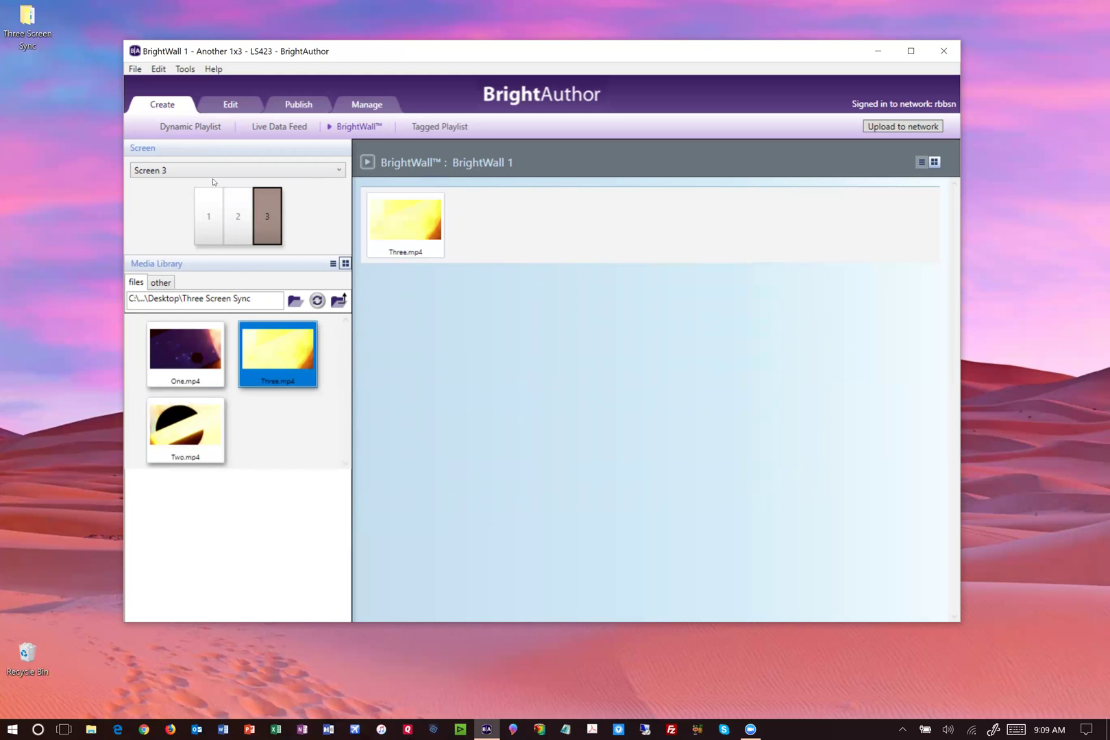
{"action": "left_click", "coordinate": [139, 71]}
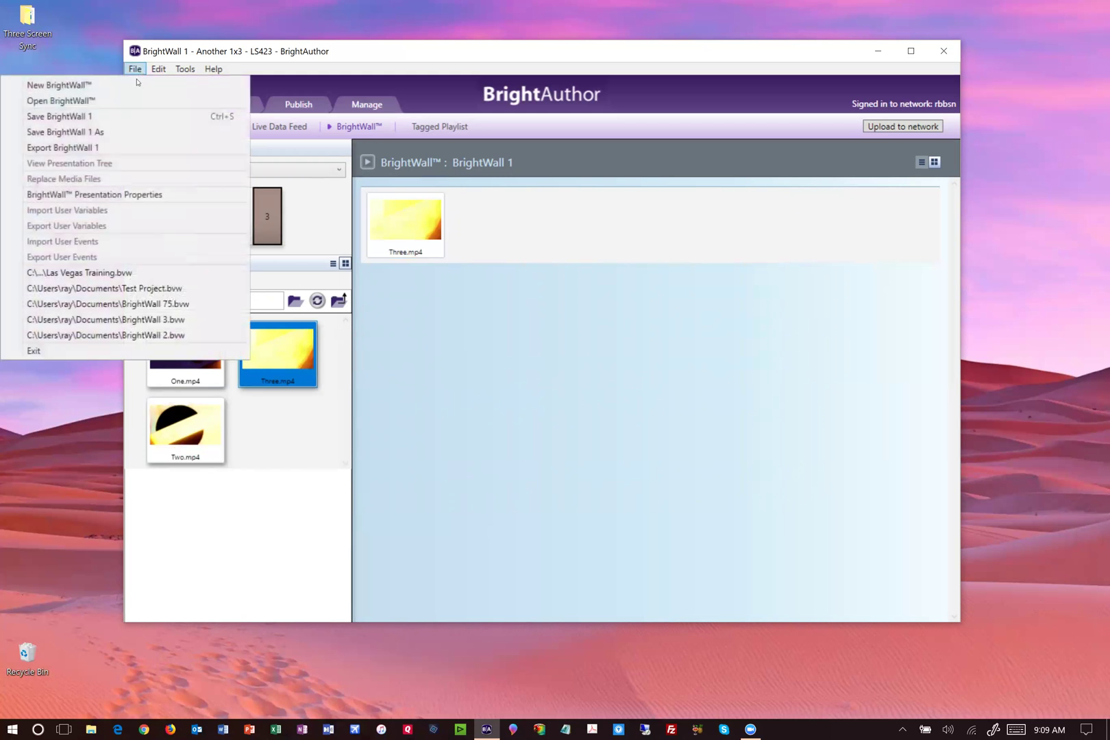
{"action": "left_click", "coordinate": [132, 118]}
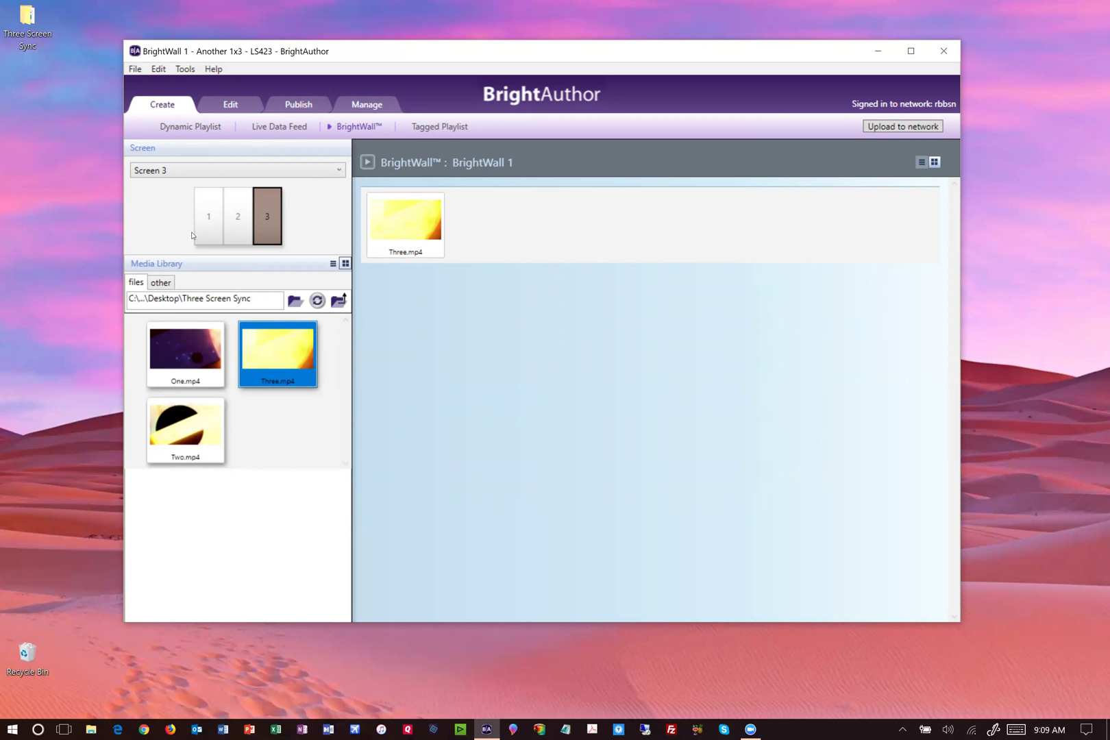
Review the video assigned to each of the three screens of the wall
{"action": "left_click", "coordinate": [212, 214]}
{"action": "left_click", "coordinate": [228, 214]}
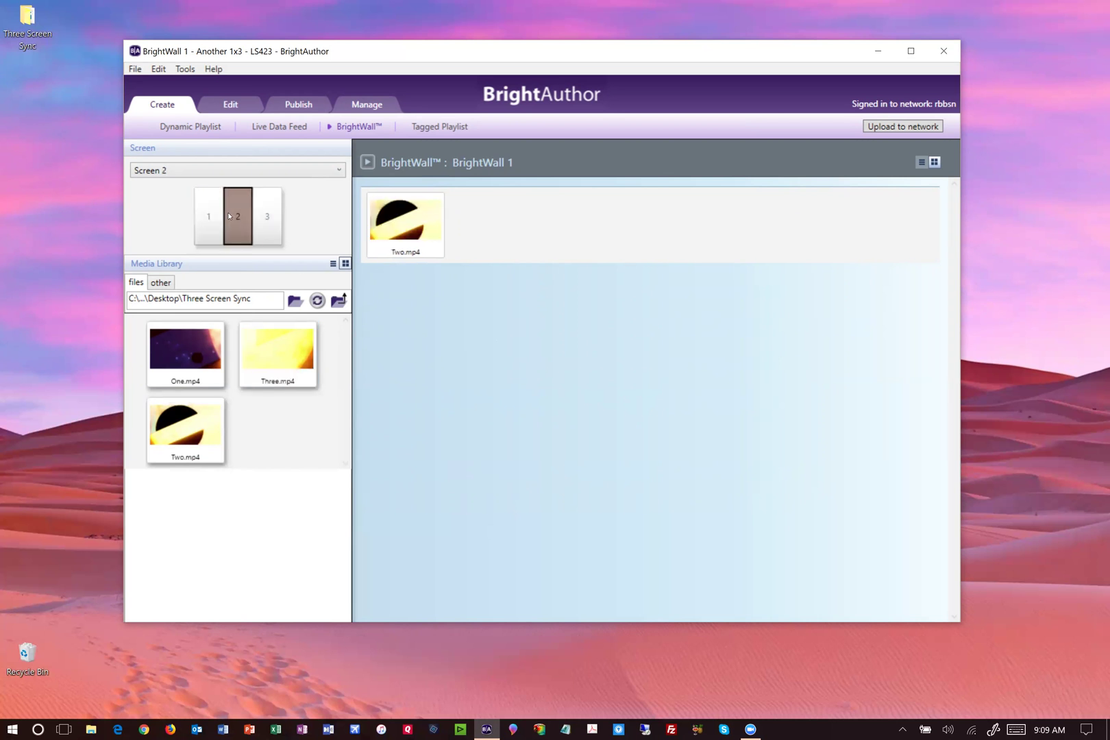
{"action": "left_click", "coordinate": [265, 215]}
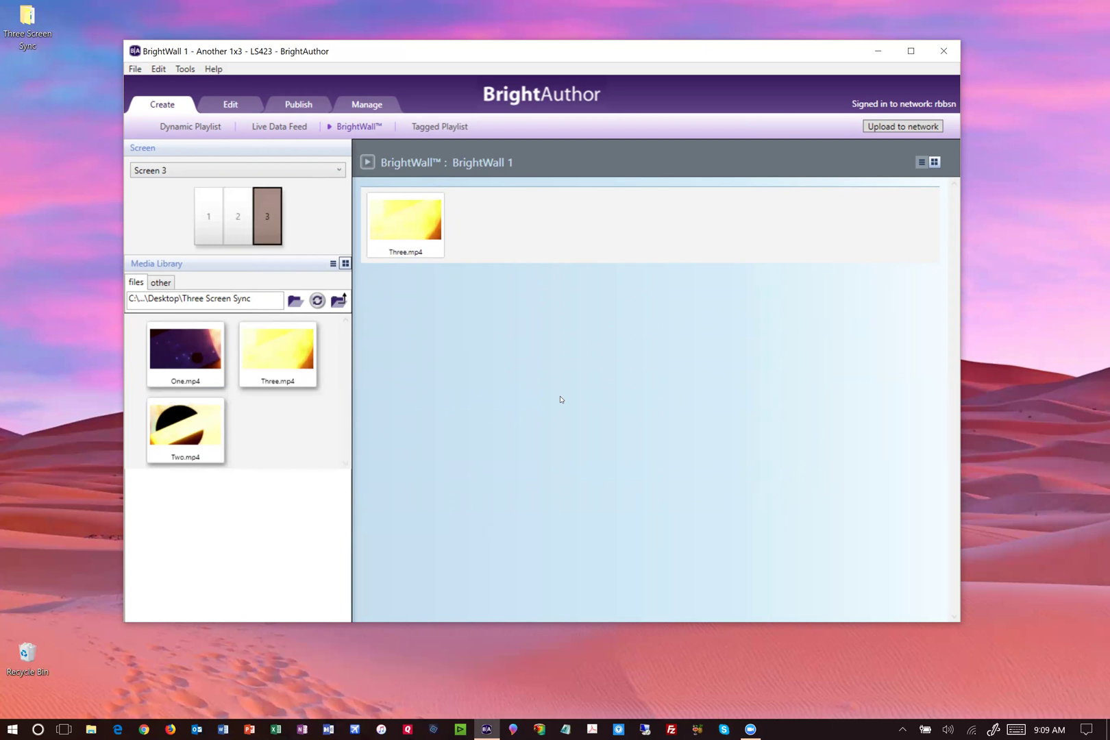
{"action": "left_click_drag", "start_coordinate": [541, 52], "coordinate": [562, 41]}
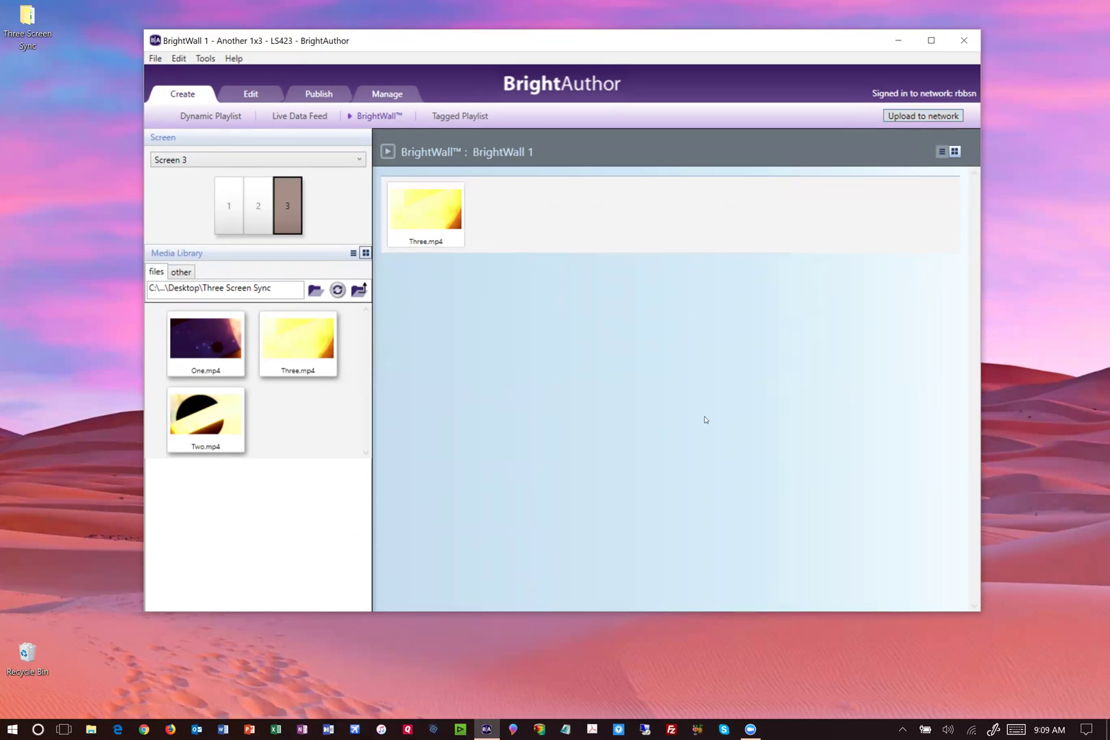
Set the local storage publishing destination to a new Desktop folder named Publish
{"action": "left_click", "coordinate": [317, 97]}
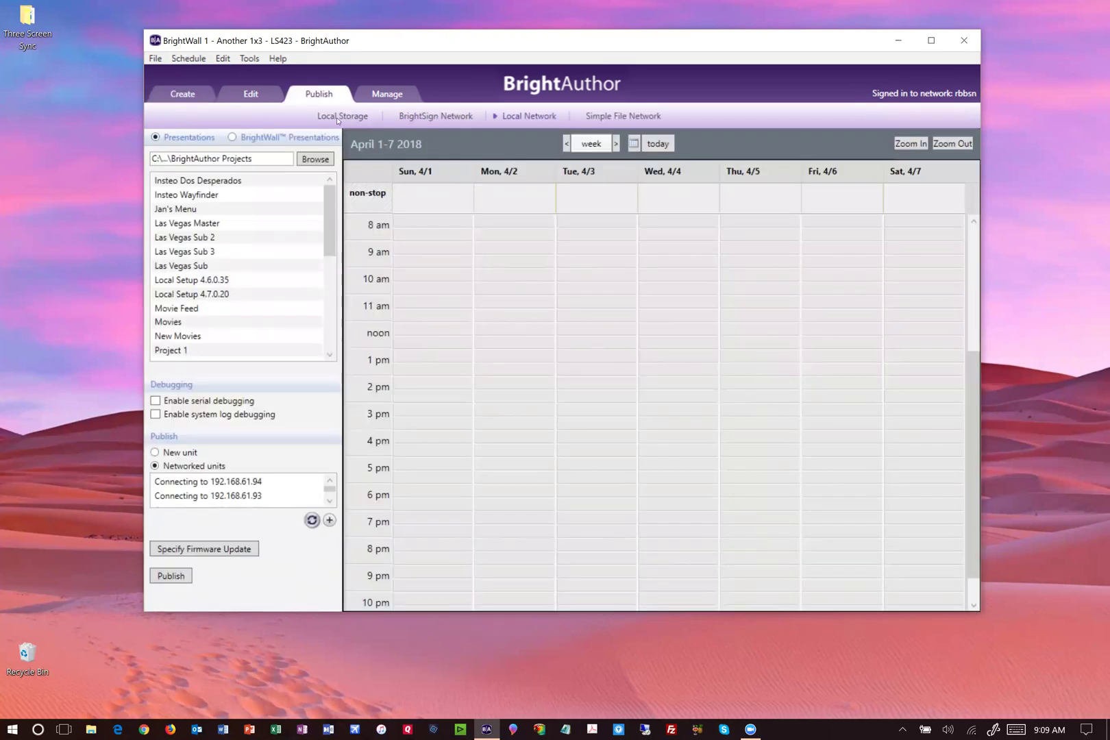
{"action": "left_click", "coordinate": [338, 118]}
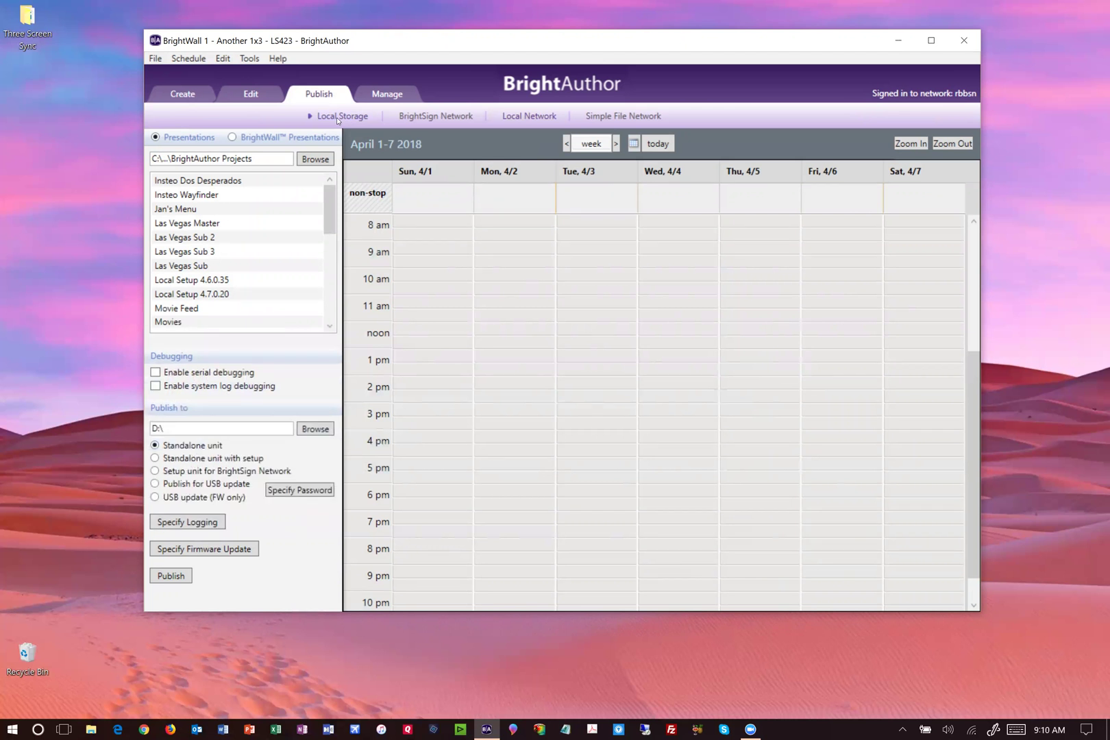
{"action": "left_click", "coordinate": [316, 429]}
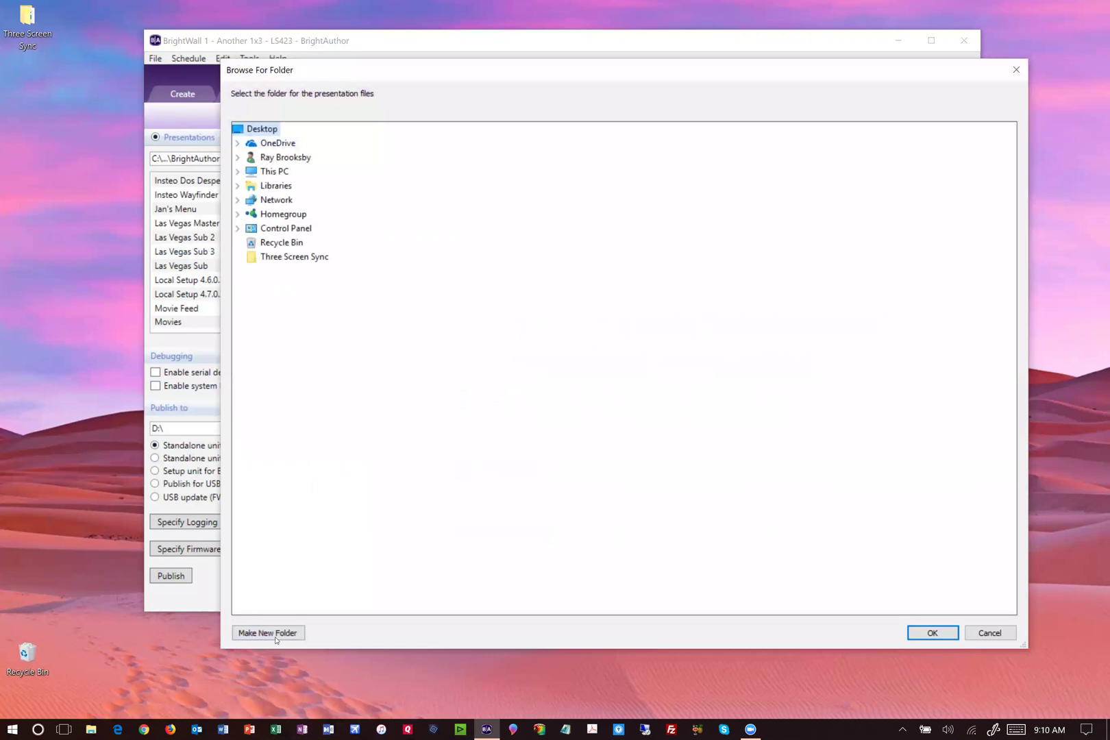
{"action": "left_click", "coordinate": [268, 633]}
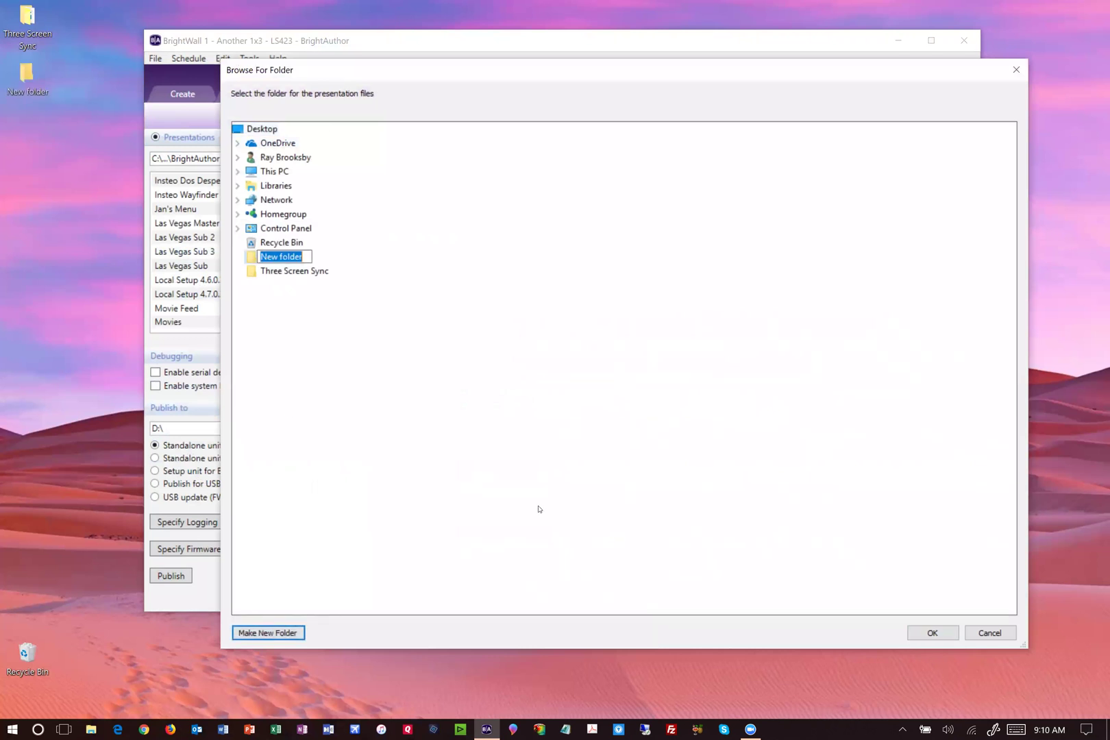
{"action": "type", "text": "Publisgh"}
{"action": "key", "text": "BackSpace"}
{"action": "key", "text": "BackSpace"}
{"action": "type", "text": "h"}
{"action": "key", "text": "Return"}
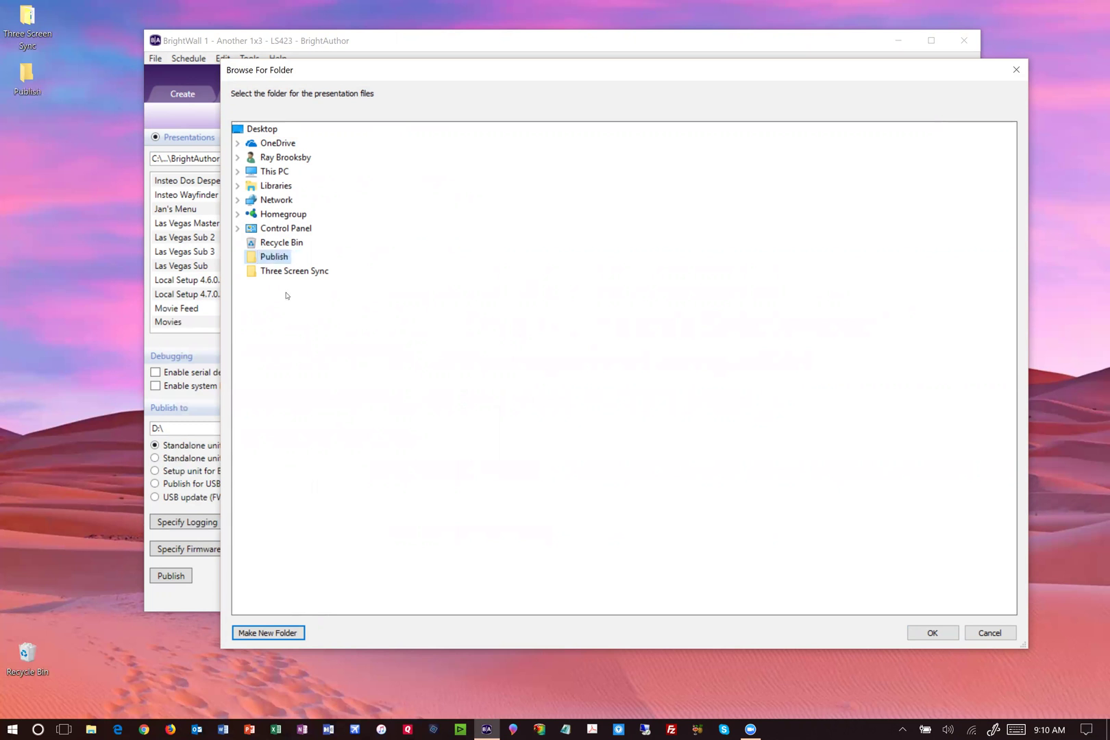
{"action": "left_click", "coordinate": [931, 632]}
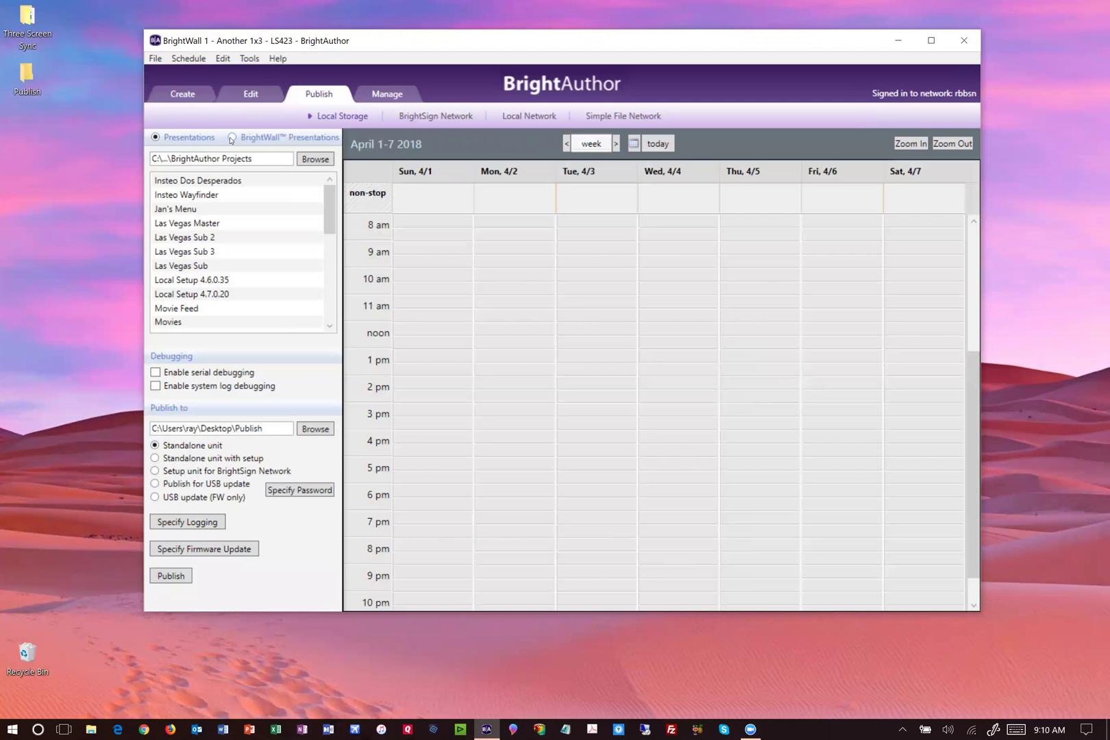
Publish the BrightWall 1 presentation to local storage, placing each screen in a subfolder of the Desktop's Publish folder
{"action": "left_click", "coordinate": [232, 137]}
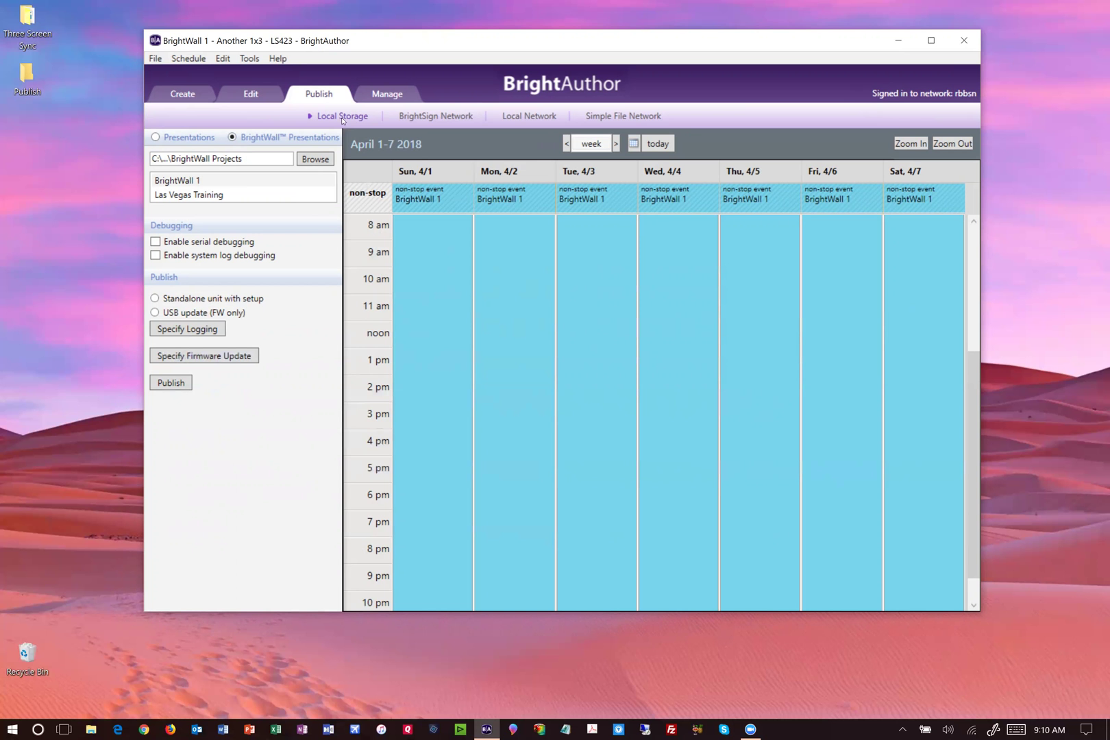
{"action": "left_click", "coordinate": [172, 382]}
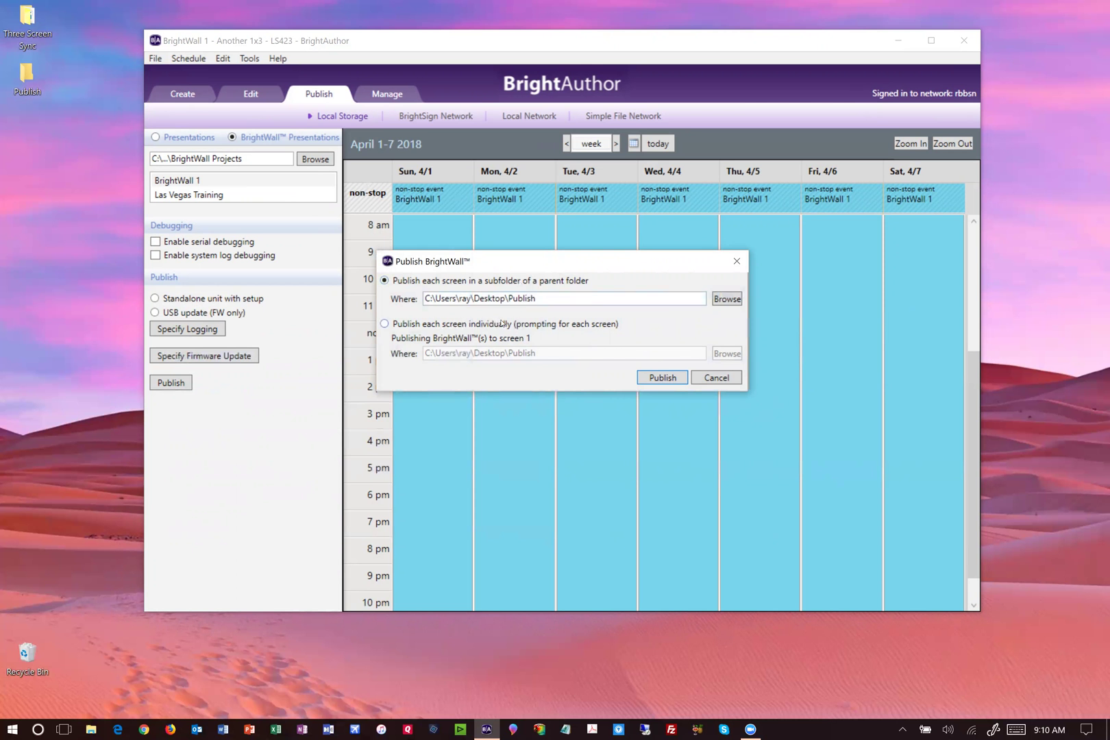
{"action": "left_click", "coordinate": [446, 325]}
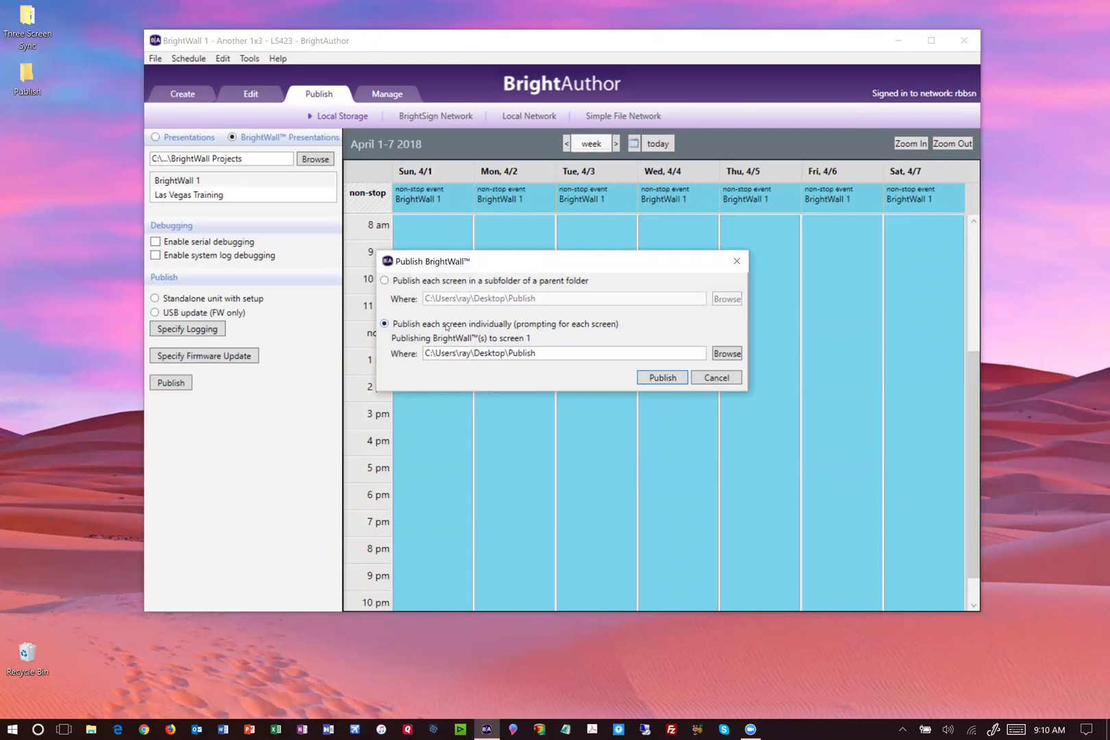
{"action": "left_click", "coordinate": [430, 281]}
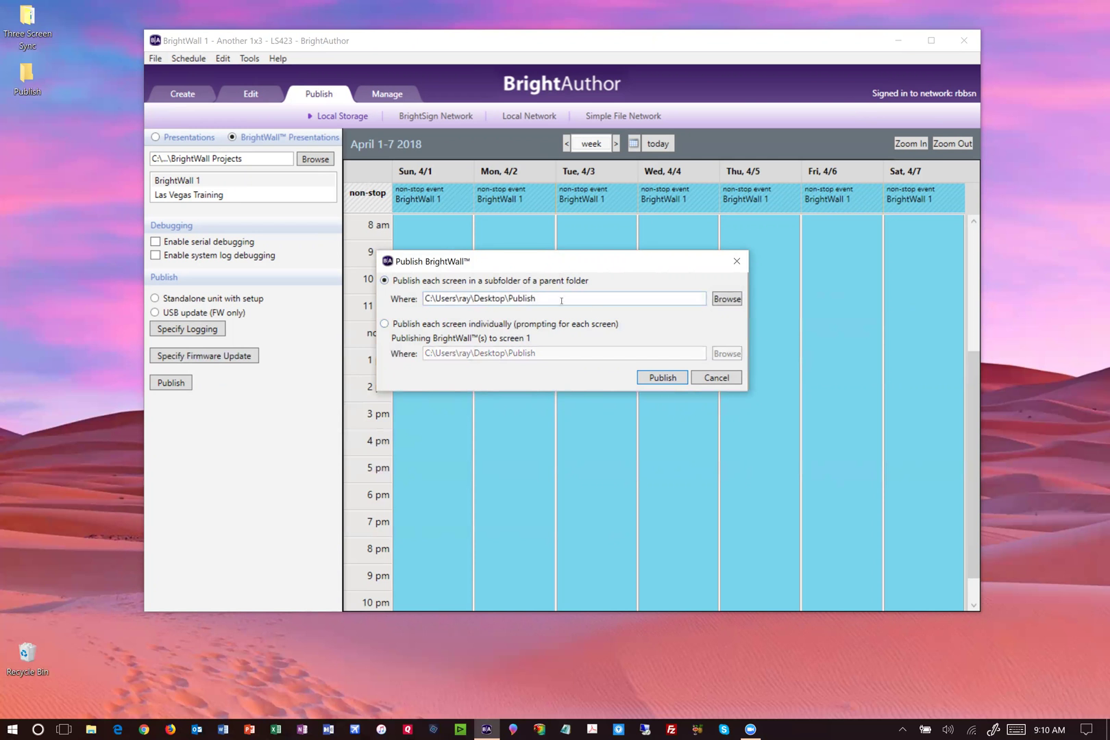
{"action": "left_click", "coordinate": [651, 381]}
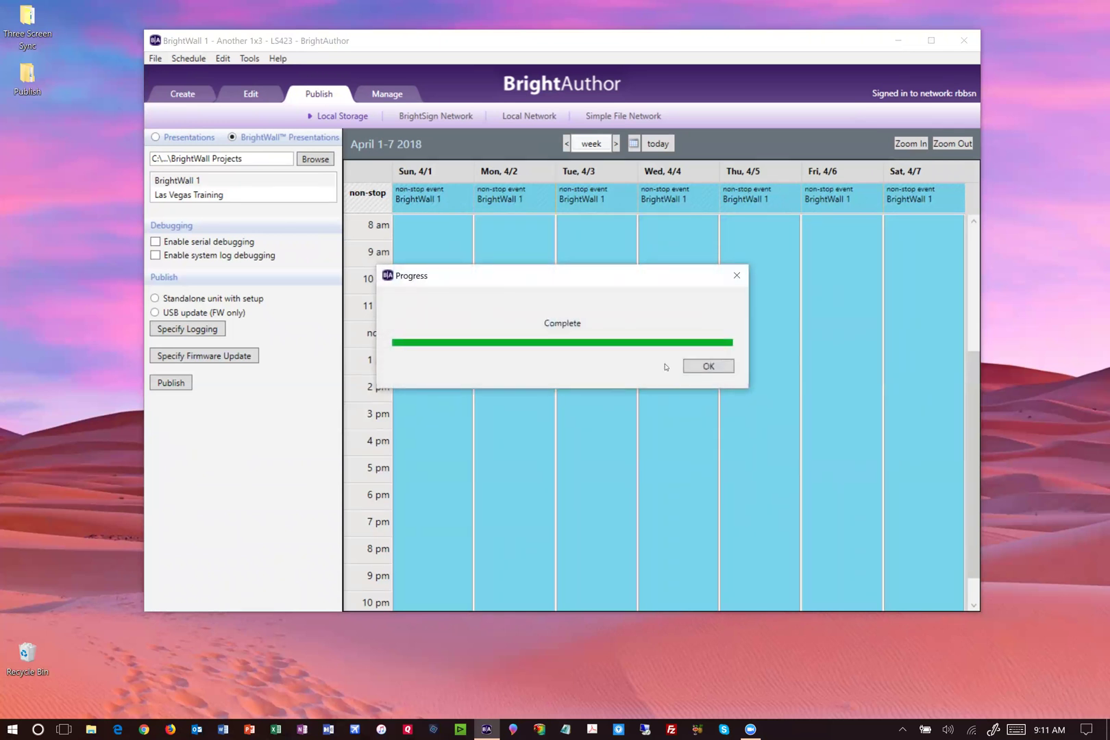
{"action": "left_click", "coordinate": [714, 368]}
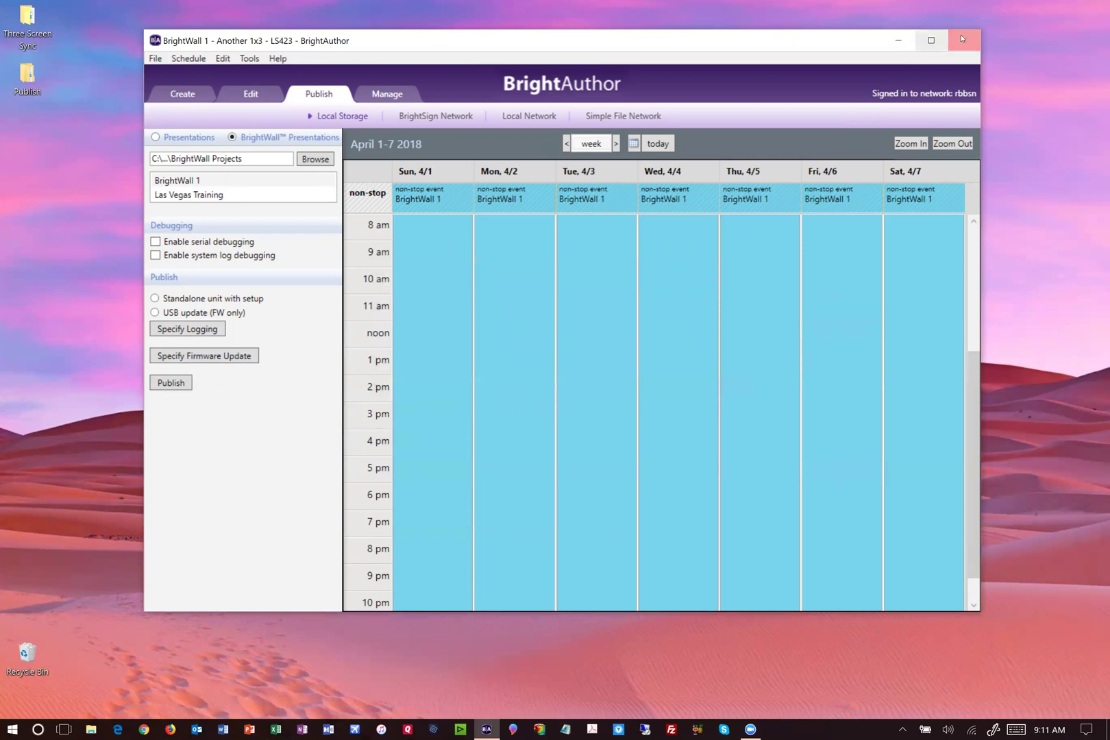
Switch to File Explorer and examine the published files in the Screen1, Screen2 and Screen3 subfolders of the Publish folder
{"action": "left_click", "coordinate": [899, 40]}
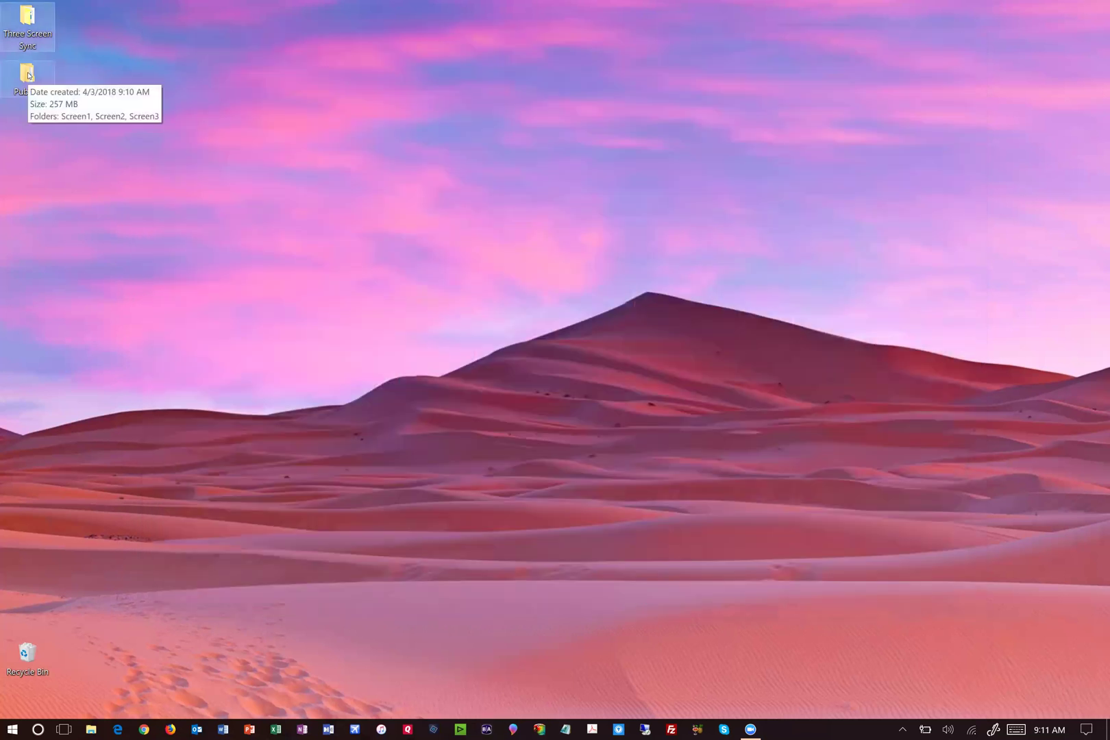
{"action": "left_click", "coordinate": [28, 75]}
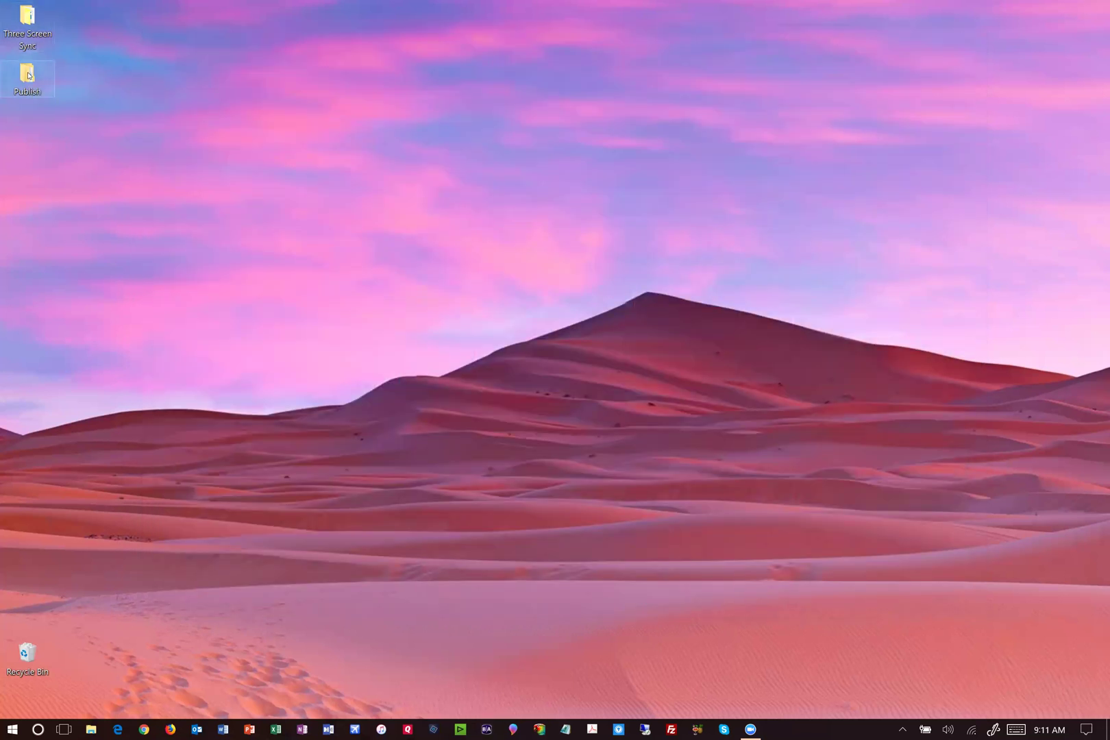
{"action": "double_click", "coordinate": [28, 76]}
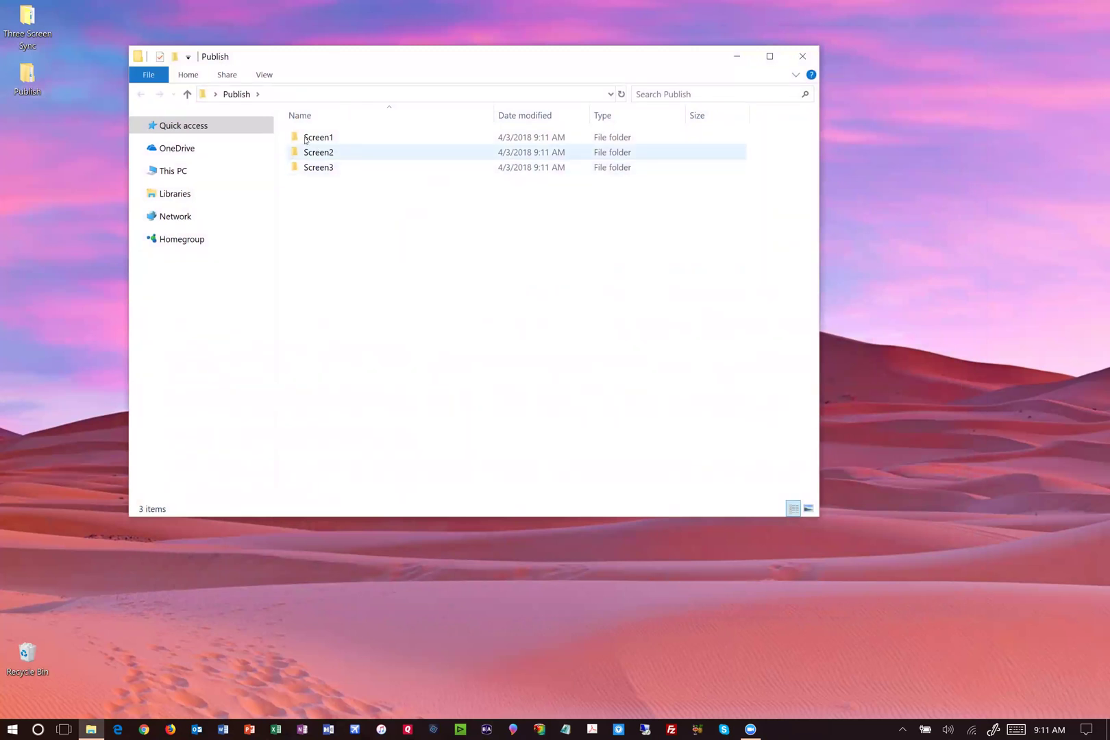
{"action": "double_click", "coordinate": [317, 138]}
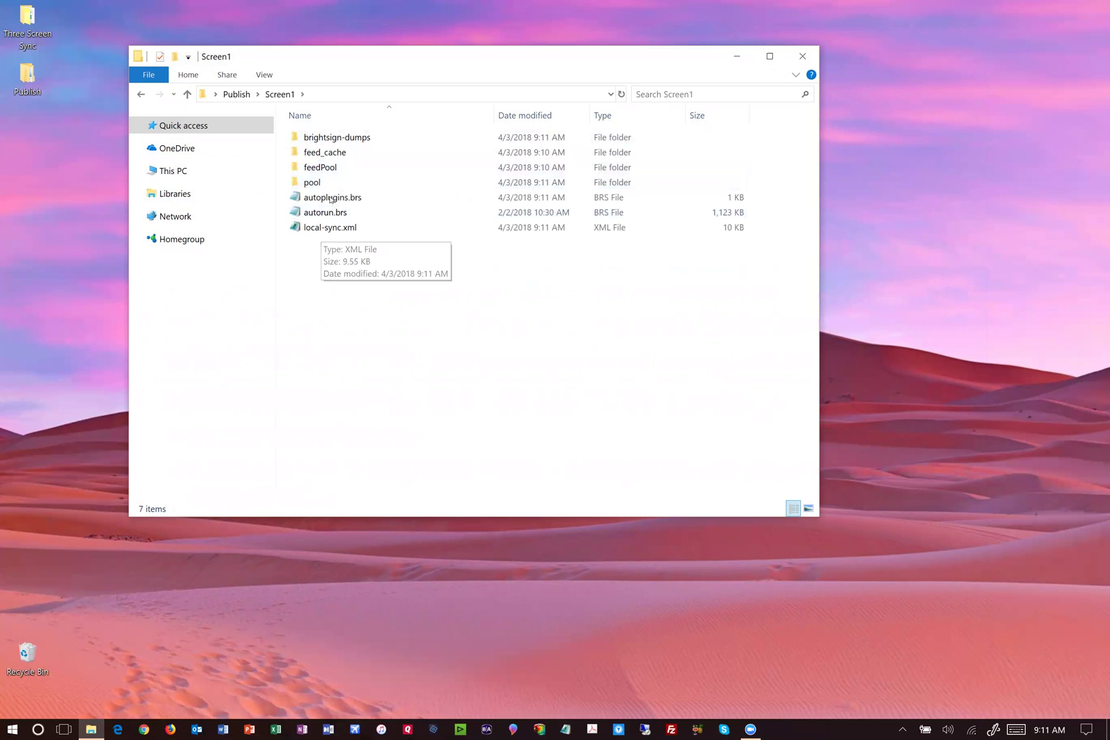
{"action": "left_click", "coordinate": [303, 94]}
{"action": "left_click", "coordinate": [257, 94]}
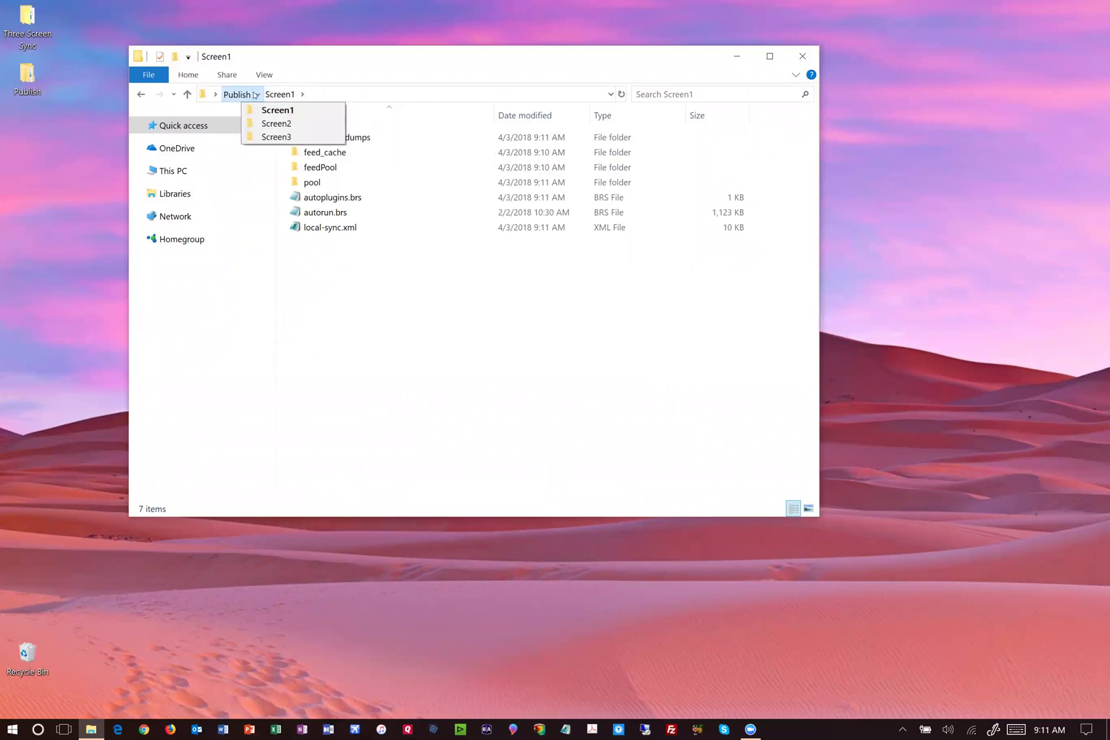
{"action": "left_click", "coordinate": [270, 124]}
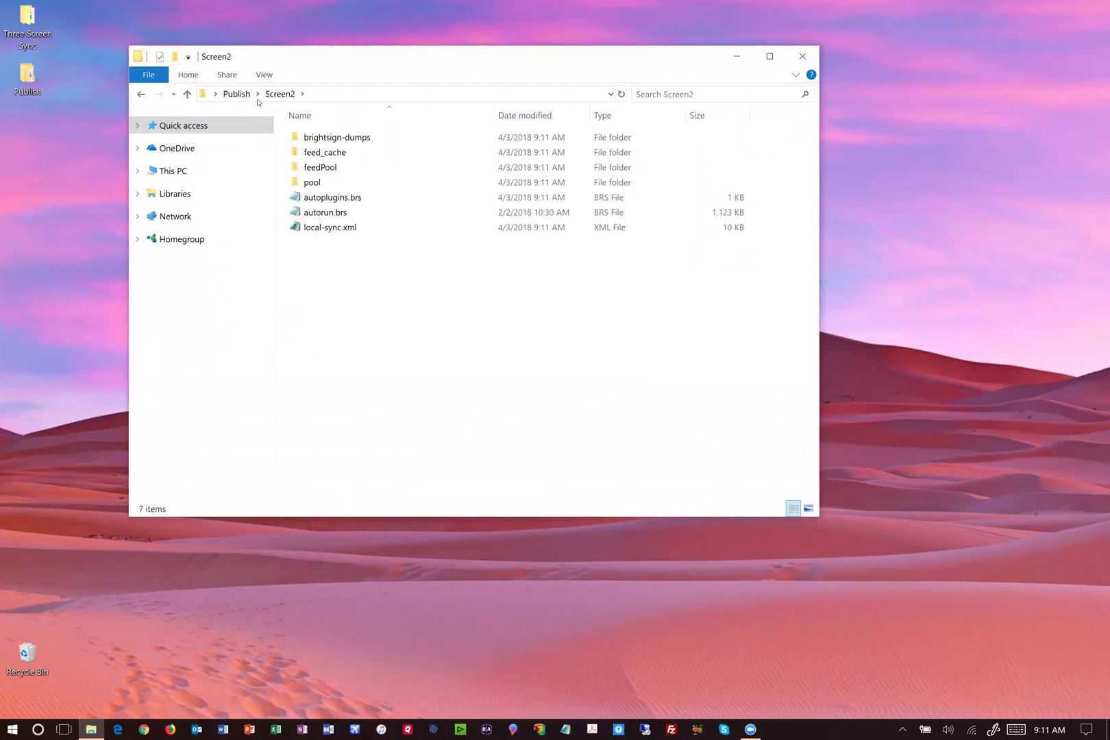
{"action": "left_click", "coordinate": [259, 95]}
{"action": "left_click", "coordinate": [276, 137]}
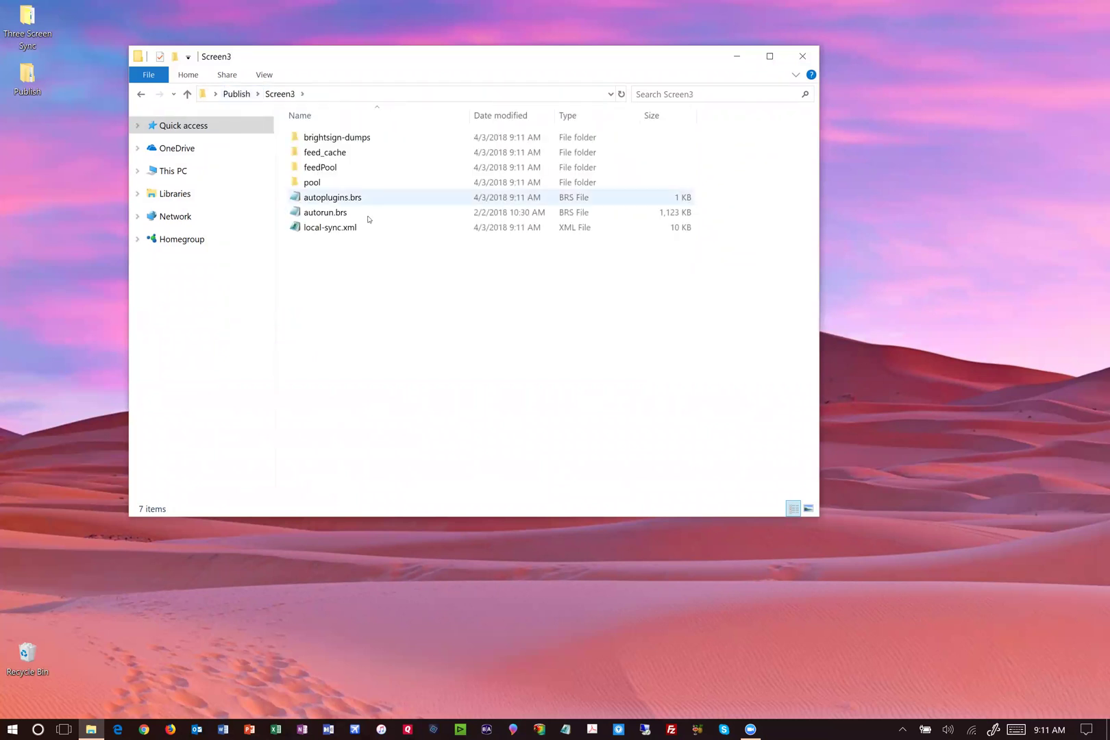
{"action": "left_click", "coordinate": [236, 94]}
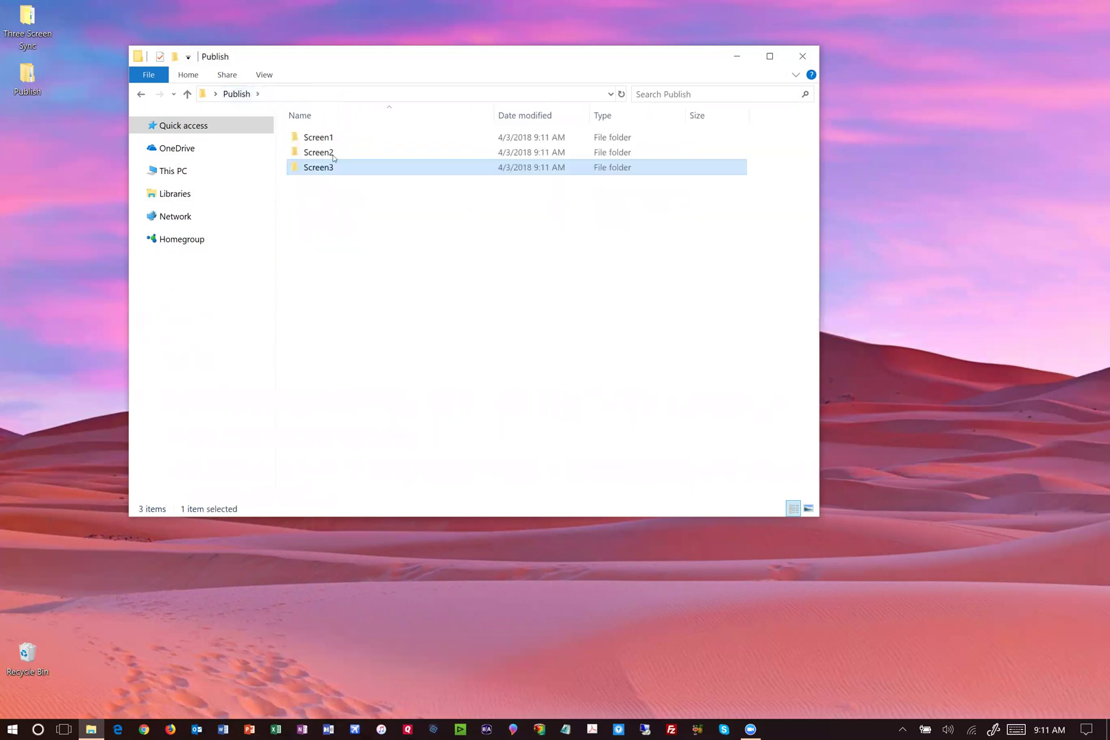
Select all published files in the Screen1 folder to review what belongs to that screen, and close the folder window
{"action": "double_click", "coordinate": [319, 140]}
{"action": "left_click_drag", "start_coordinate": [396, 254], "coordinate": [347, 132]}
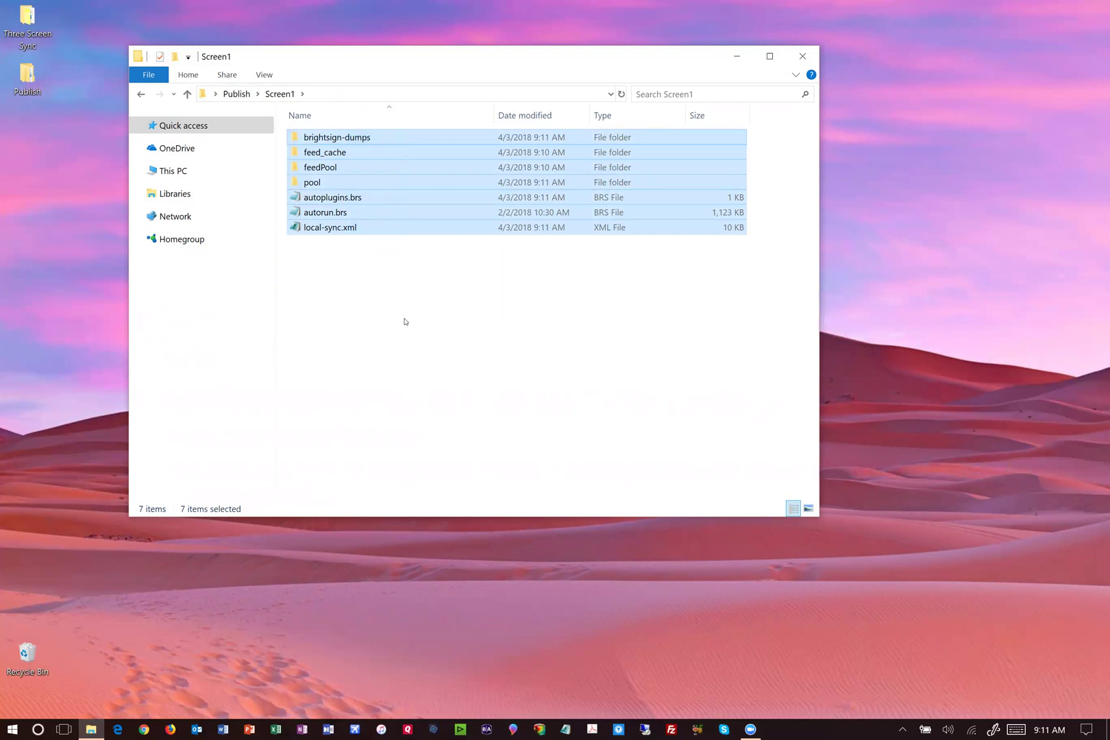
{"action": "left_click", "coordinate": [803, 56]}
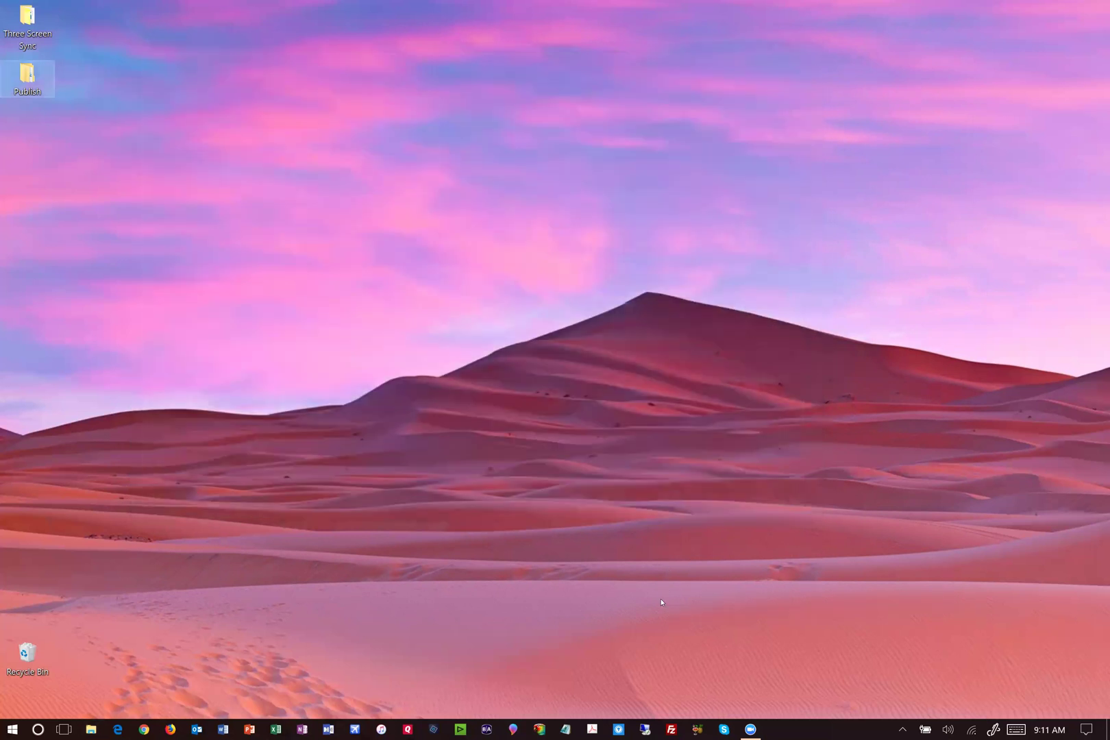